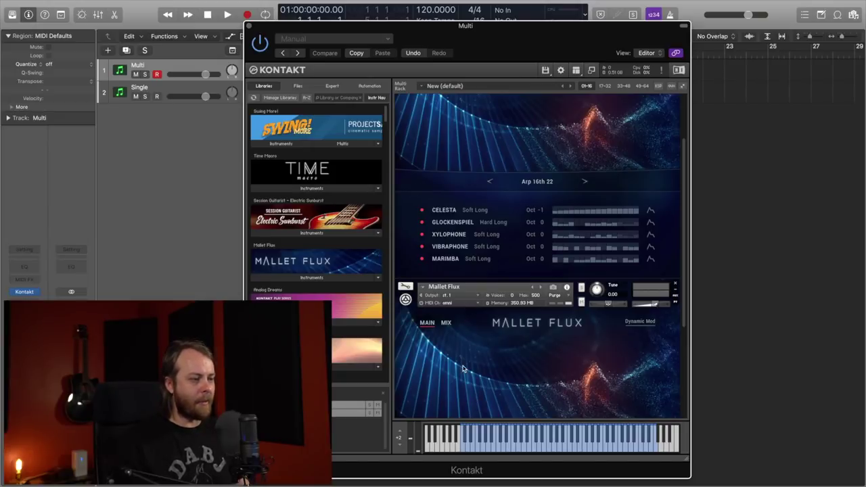
Close the Multi track's Kontakt window and open the Kontakt instrument on the Single track
scroll(464, 368, "down", 5)
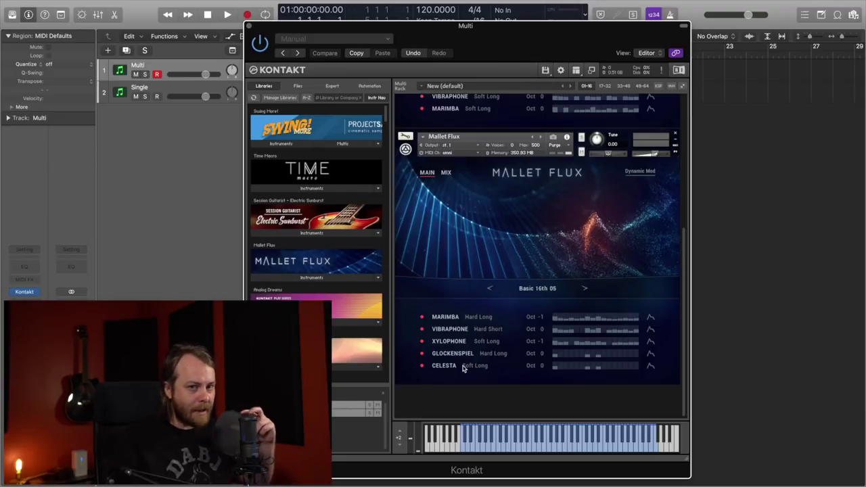
left_click(320, 278)
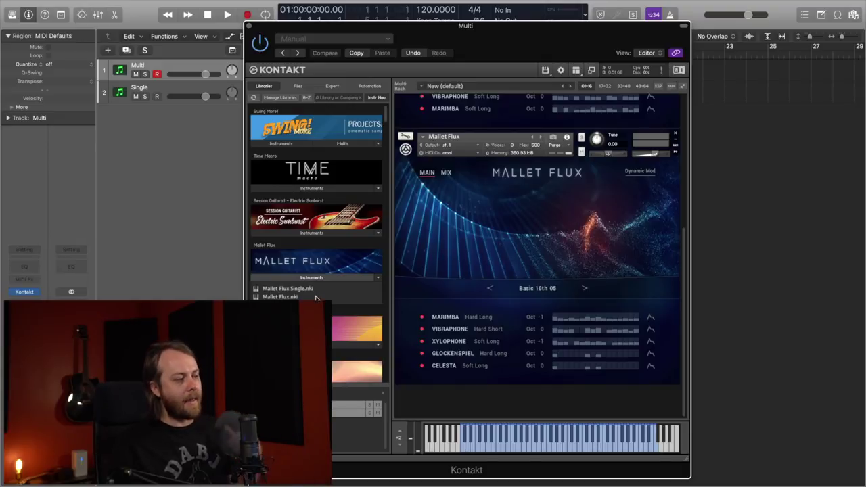
left_click(248, 26)
left_click(174, 91)
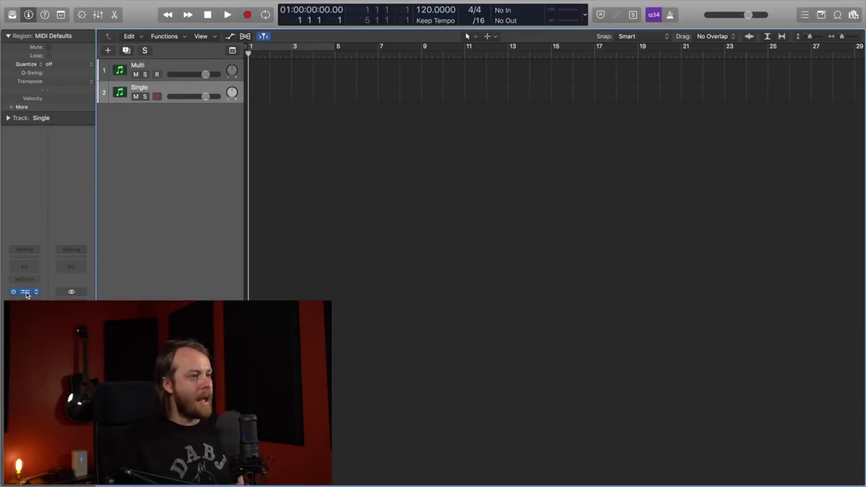
key("v")
left_click_drag(301, 24, 505, 26)
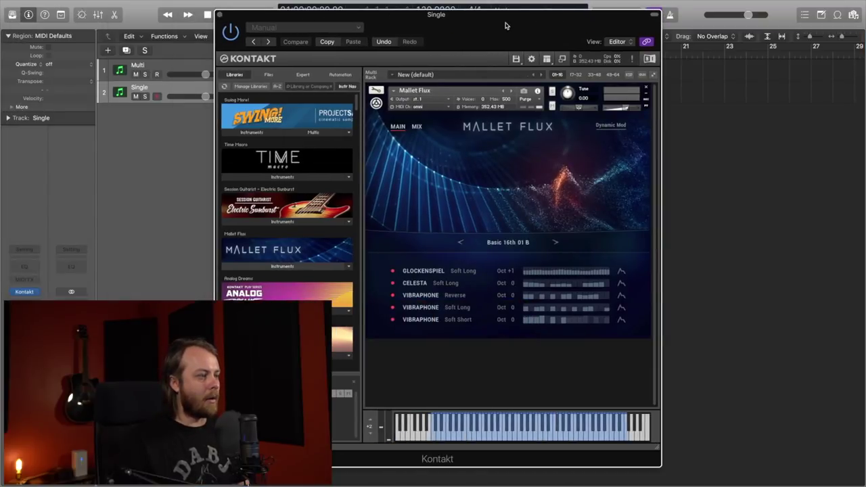
Replace the Mallet Flux instrument loaded on the Single track with Mallet Flux Single.nki from the library
left_click(290, 266)
left_click_drag(257, 286, 479, 279)
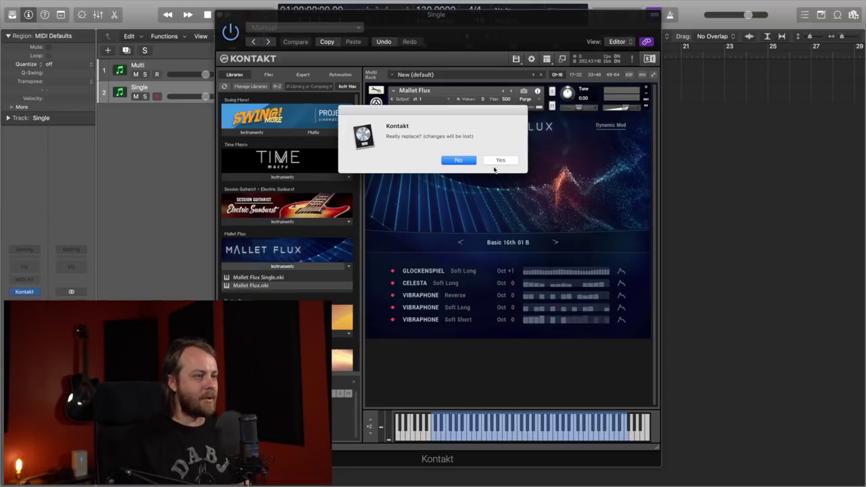
left_click(457, 160)
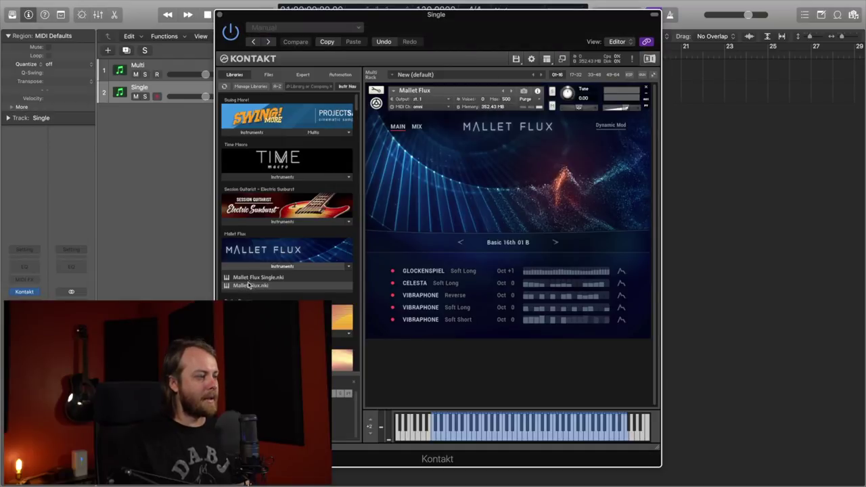
left_click_drag(249, 284, 433, 269)
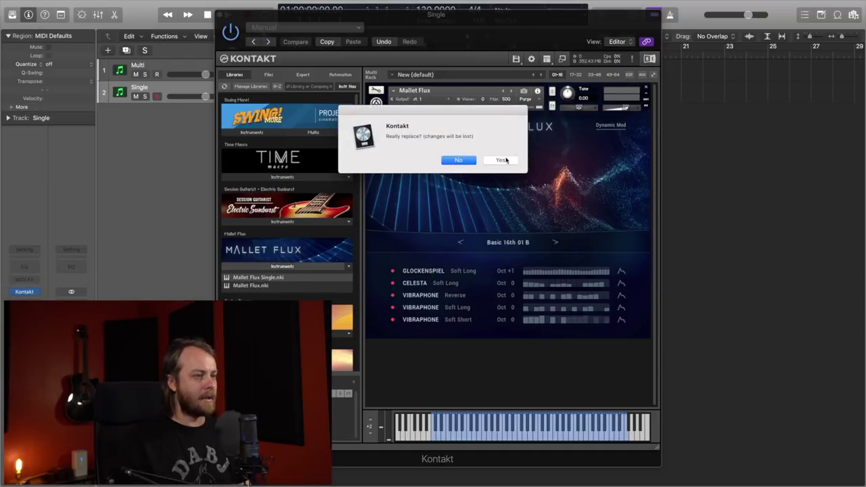
left_click(501, 161)
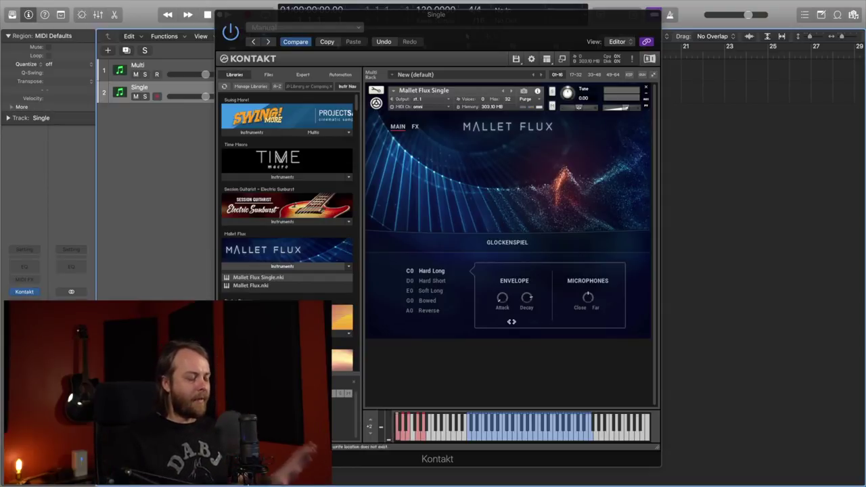
Try the Marimba, Xylophone, Vibraphone and Celesta in turn as the Mallet Flux Single instrument
left_click(513, 244)
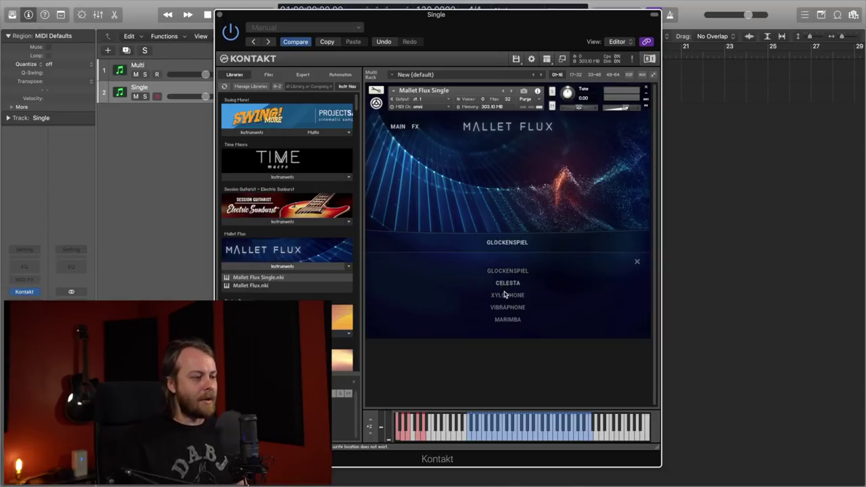
left_click(508, 320)
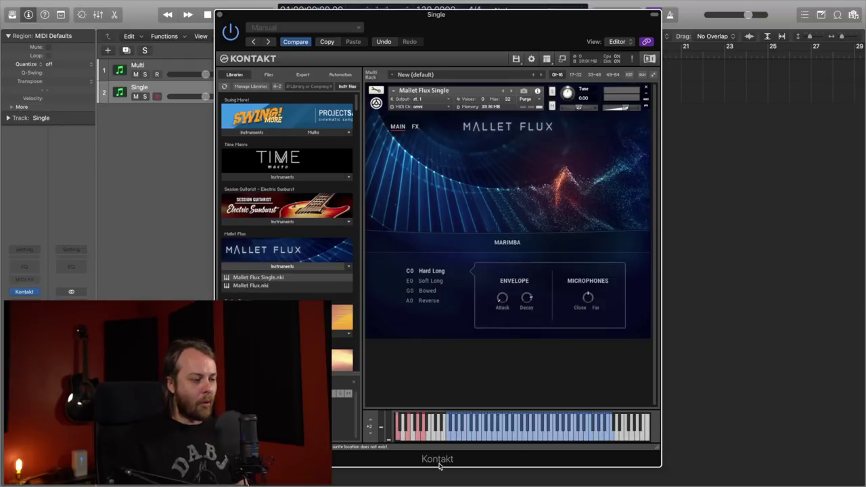
left_click(508, 242)
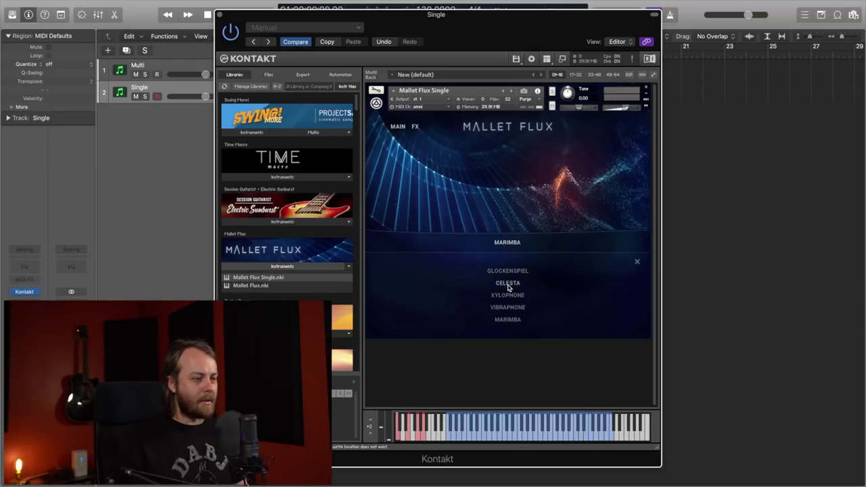
left_click(509, 296)
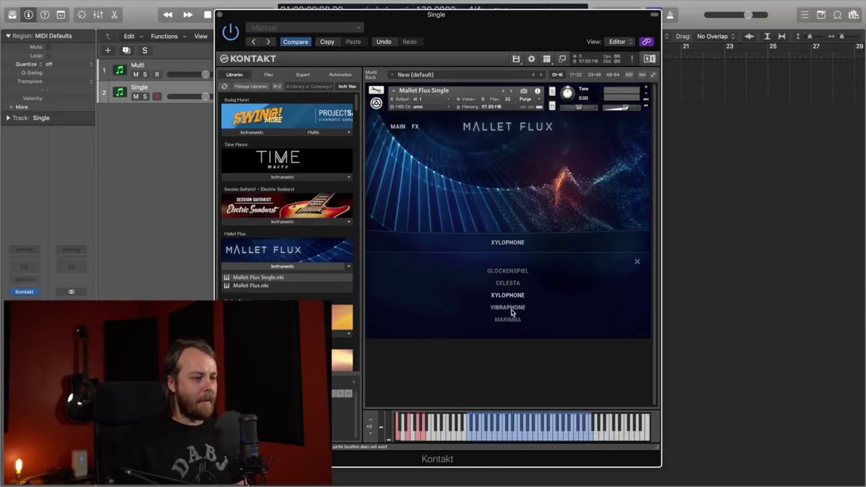
left_click(510, 309)
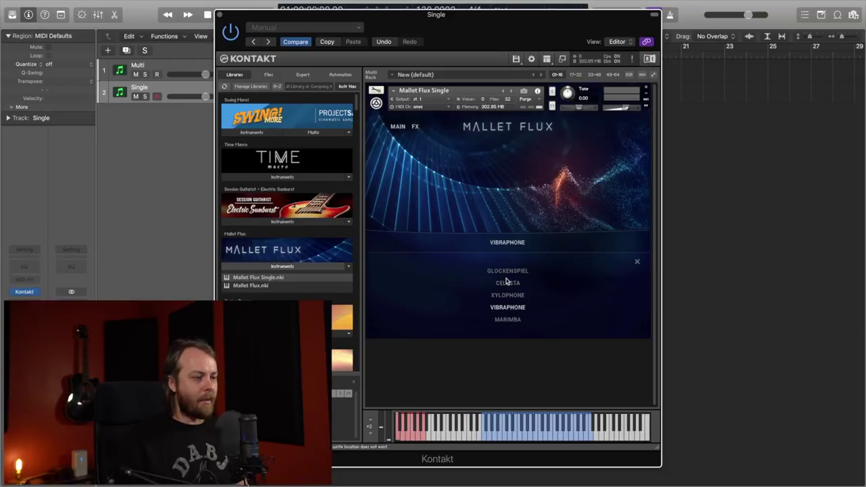
left_click(508, 284)
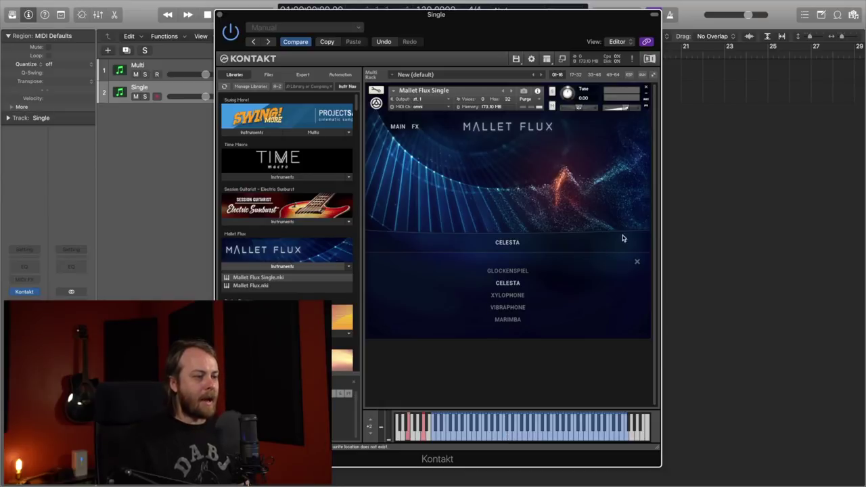
left_click(637, 261)
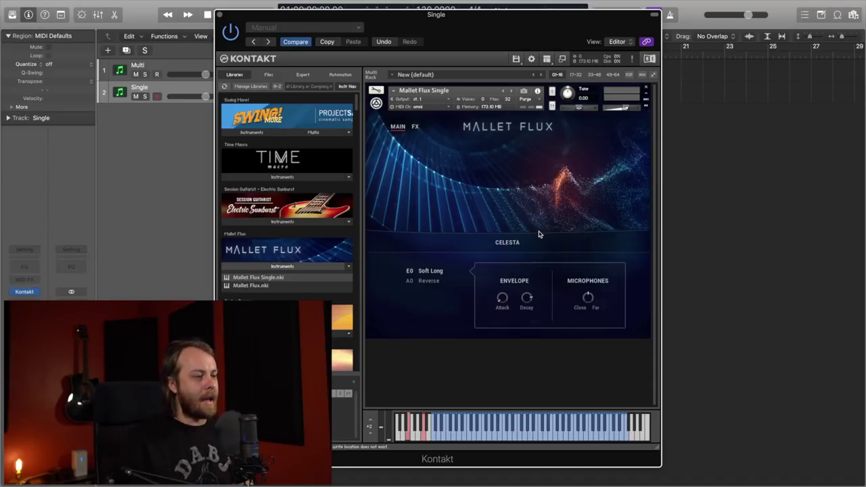
Choose the Glockenspiel as the Mallet Flux Single instrument and return to its articulations
left_click(509, 244)
left_click(510, 272)
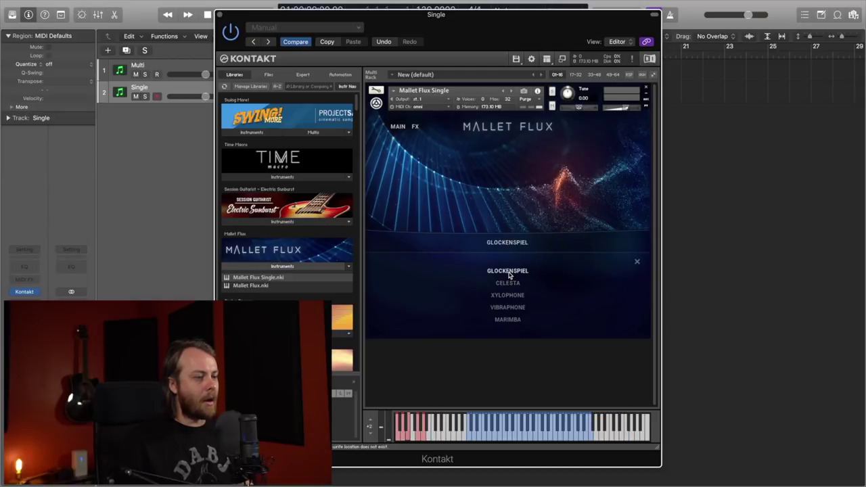
left_click(637, 264)
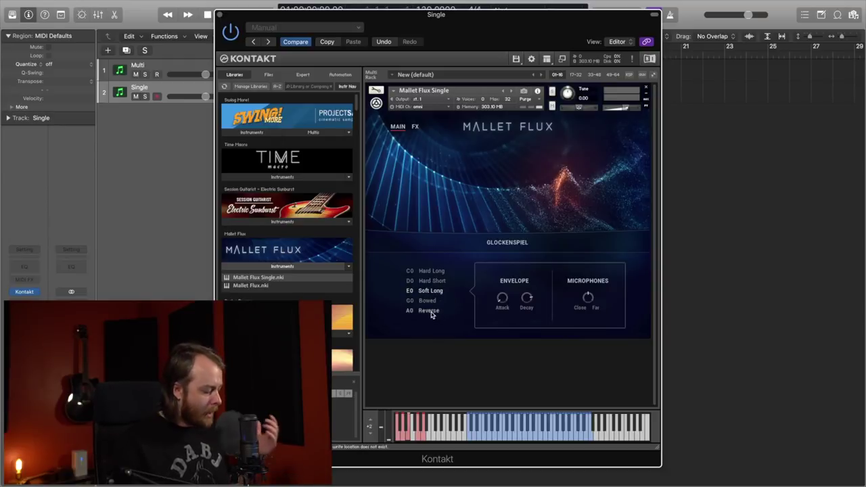
Audition the Glockenspiel's Hard Long, Hard Short, Soft Long, Bowed and Reverse articulations one after another
left_click(429, 272)
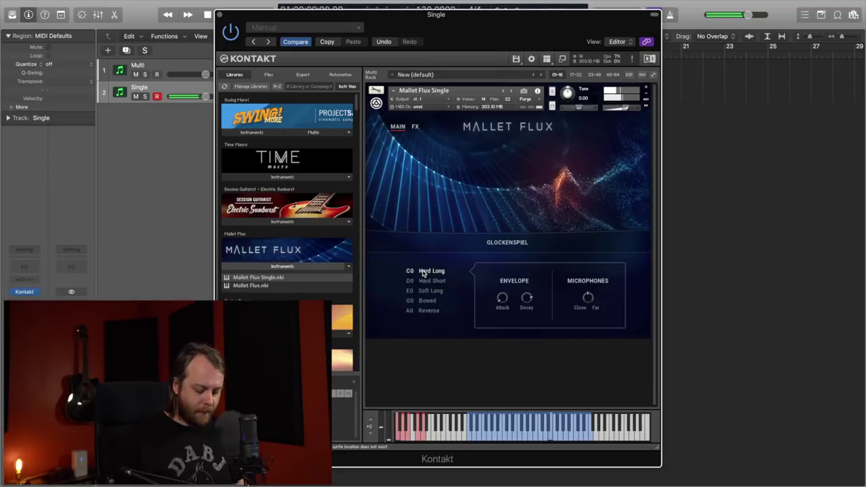
left_click(430, 282)
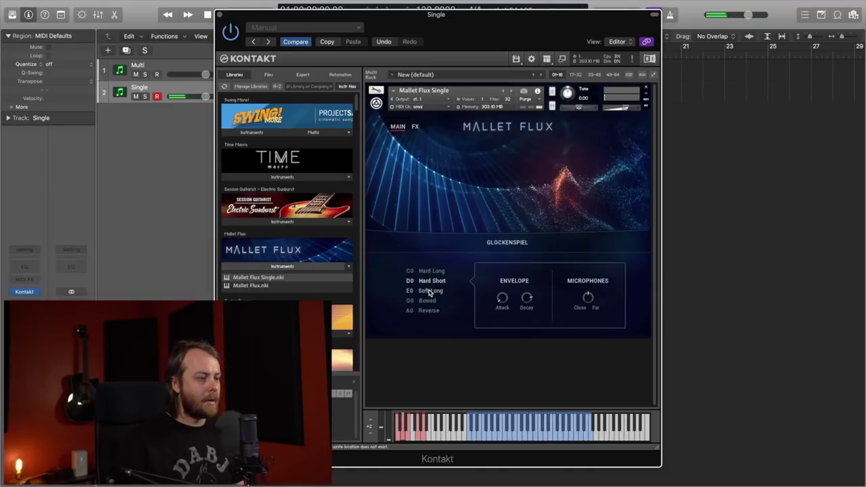
left_click(429, 290)
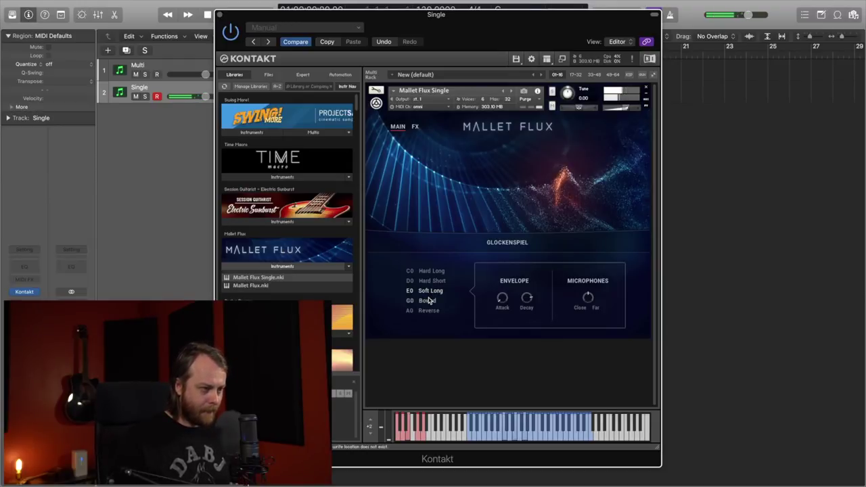
left_click(428, 300)
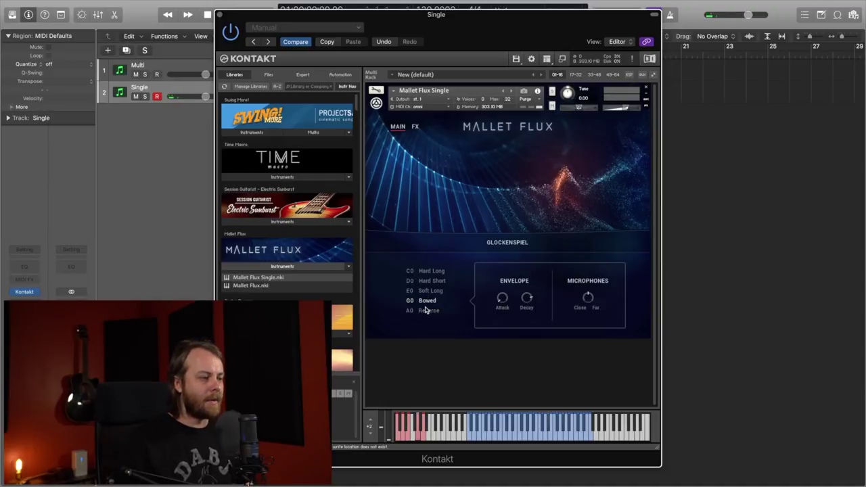
left_click(427, 310)
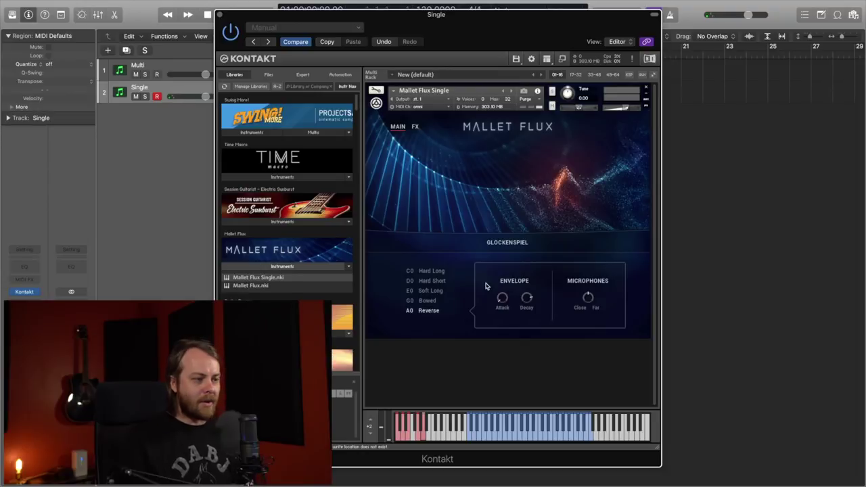
Select the Glockenspiel's Bowed articulation and raise its envelope attack
left_click(427, 301)
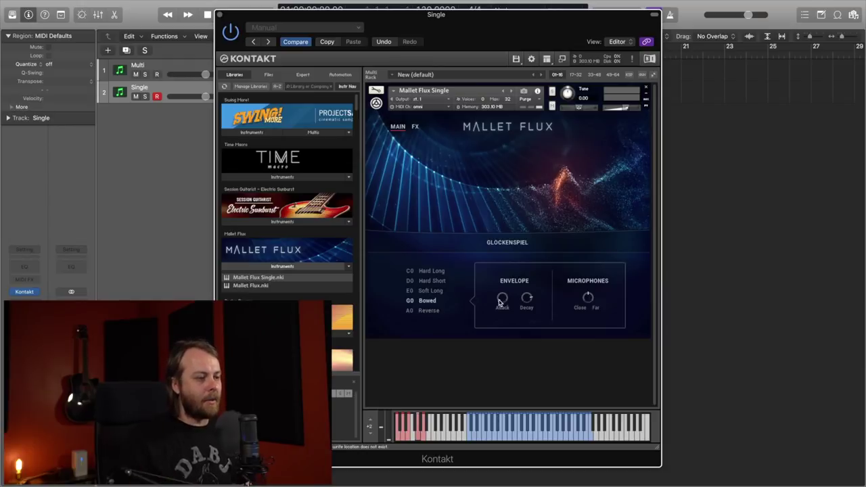
left_click_drag(499, 302, 489, 279)
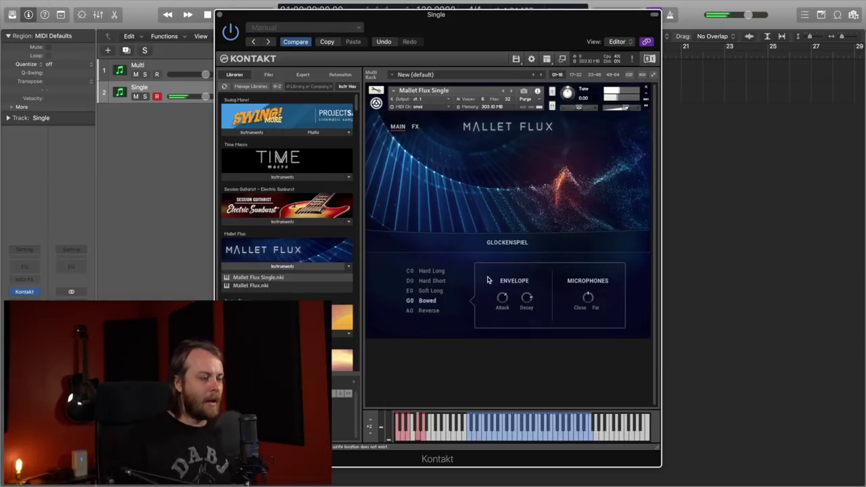
Turn on the Replika Delay with the Analogue Detune preset and switch off the IRC Reverb
left_click(415, 129)
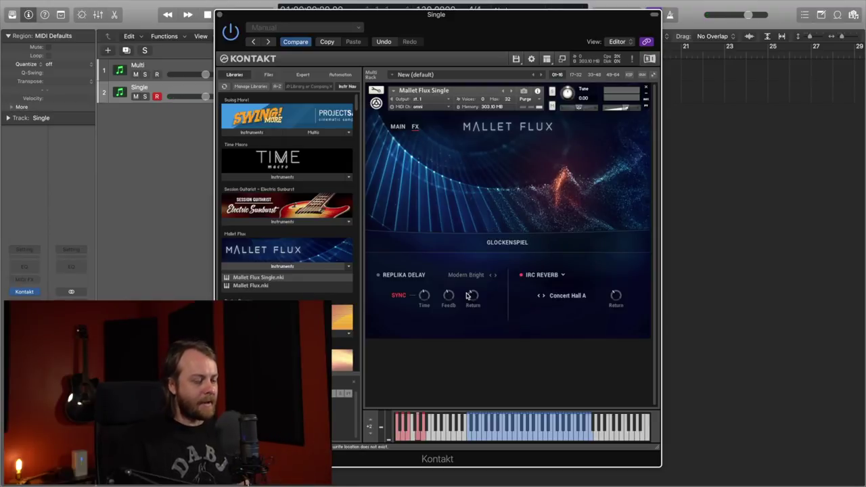
left_click(553, 276)
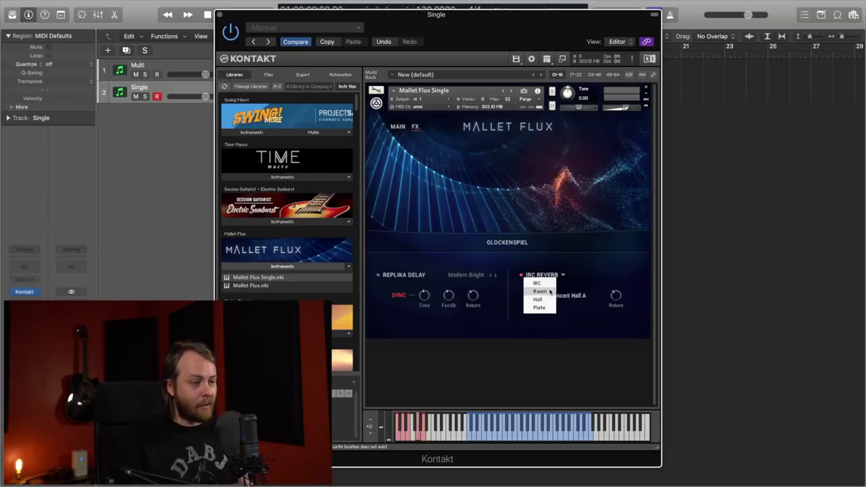
left_click(581, 290)
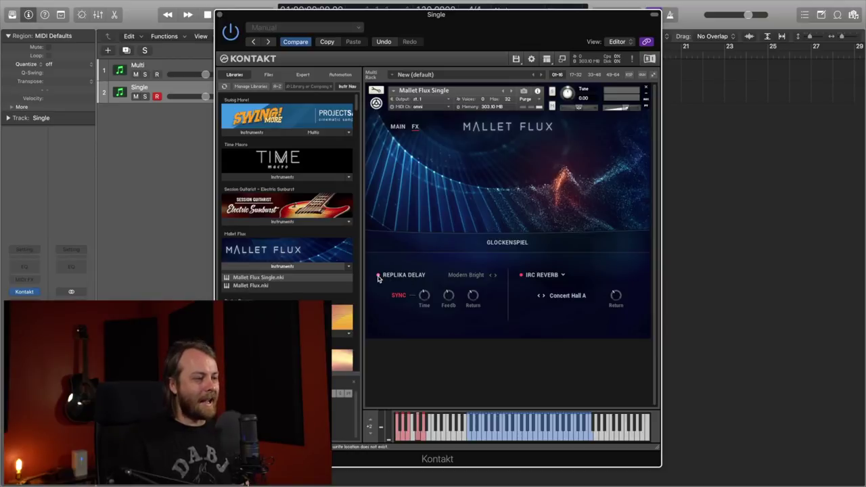
left_click(521, 275)
left_click(467, 275)
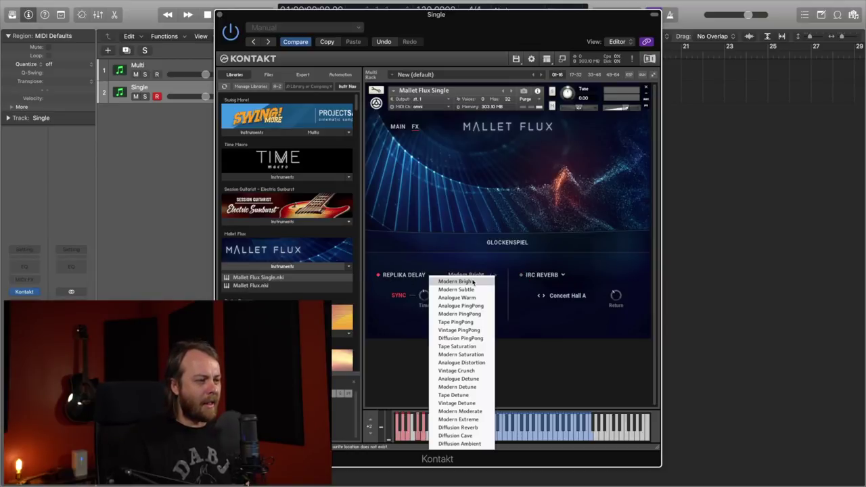
left_click(463, 380)
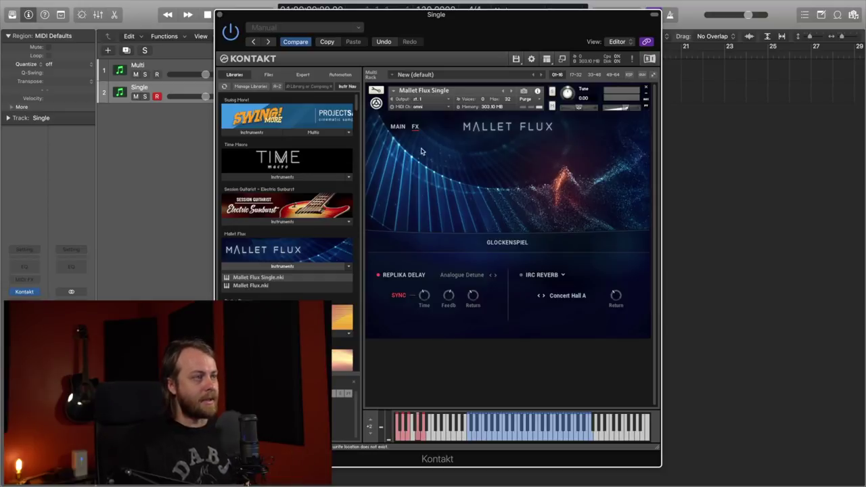
mouse_move(444, 44)
left_mouse_down()
mouse_move(442, 72)
mouse_move(443, 38)
left_mouse_up()
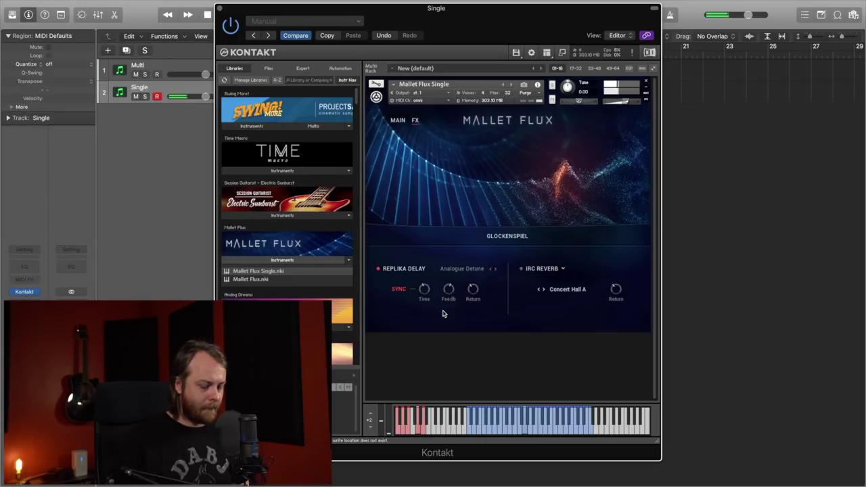
Switch the Glockenspiel to the Hard Short articulation and check its effect settings
left_click(398, 121)
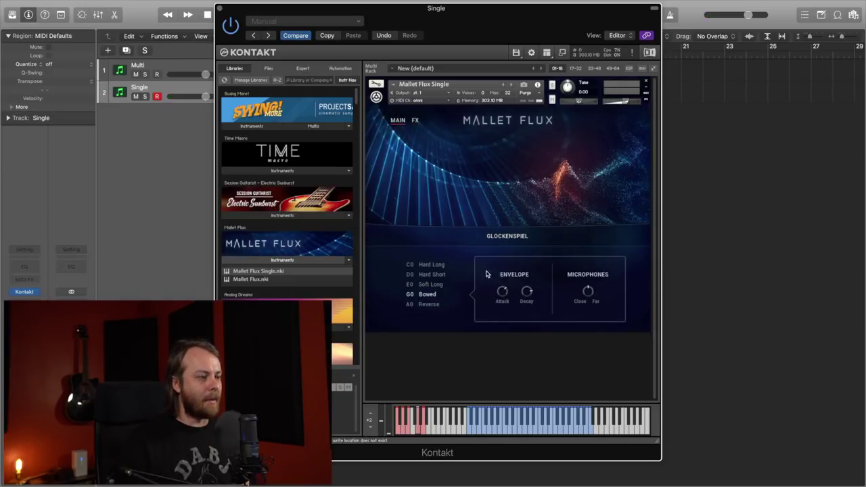
left_click(431, 274)
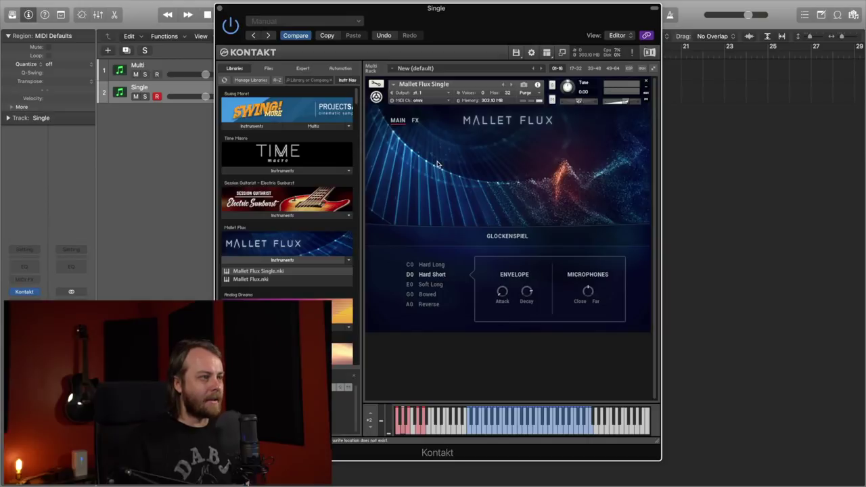
left_click(415, 123)
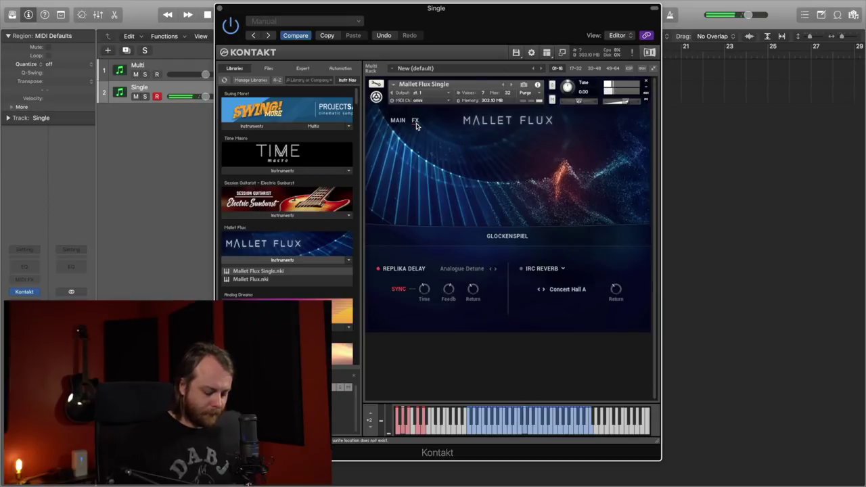
left_click(402, 120)
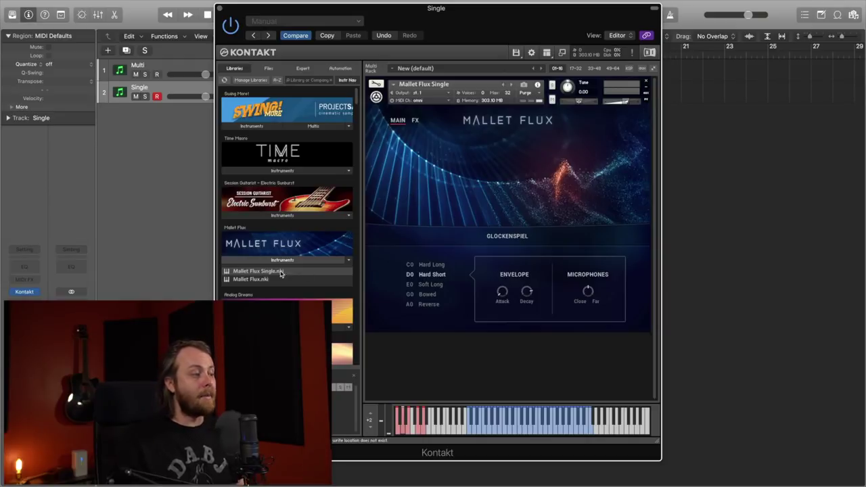
Load Mallet Flux.nki in place of the Mallet Flux Single instrument
left_click(247, 279)
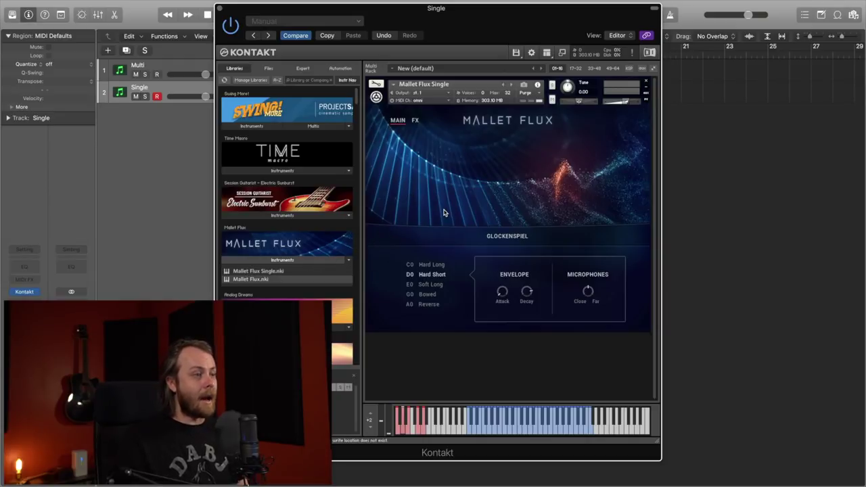
left_click(493, 163)
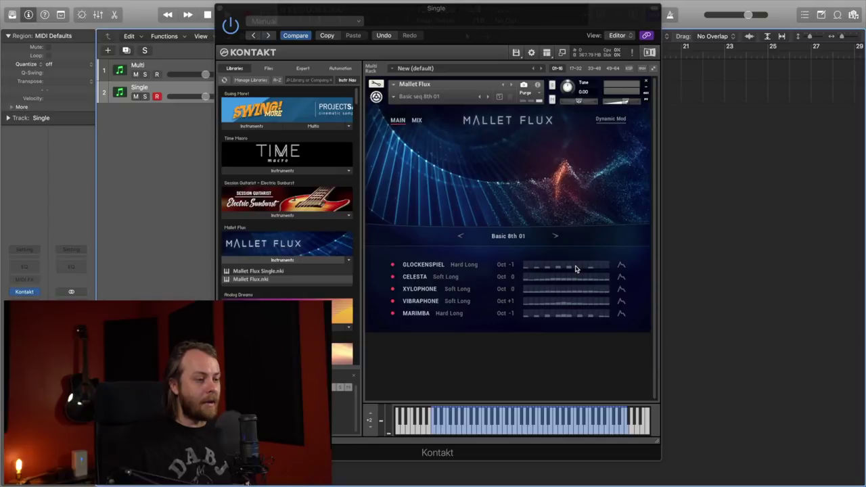
Browse the Scenes list with its Type, Feel and Meter filters, leaving the Basic 8th 01 scene loaded
left_click(504, 239)
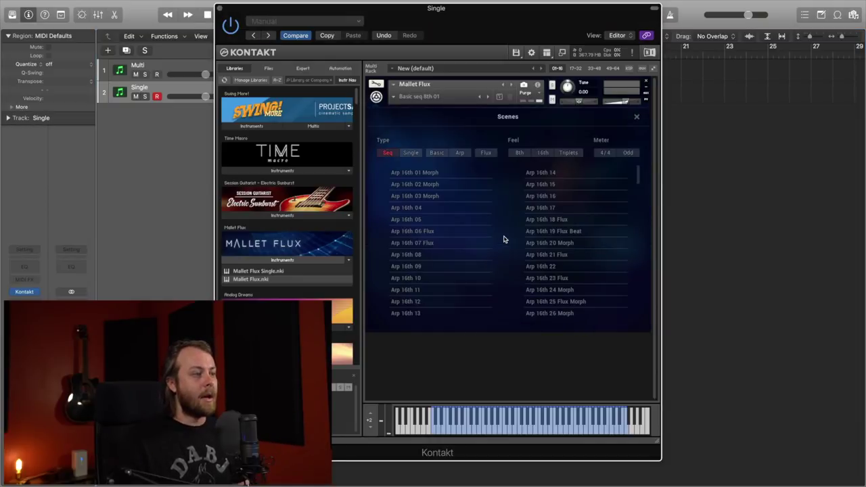
left_click(636, 117)
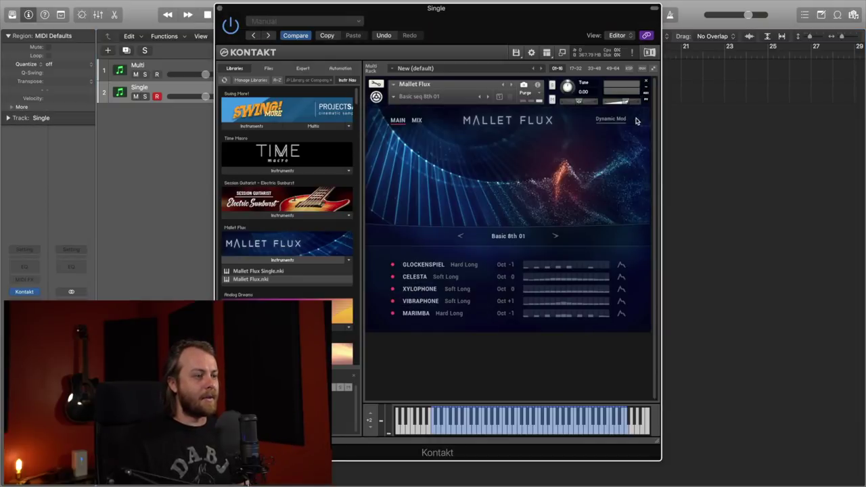
left_click(503, 238)
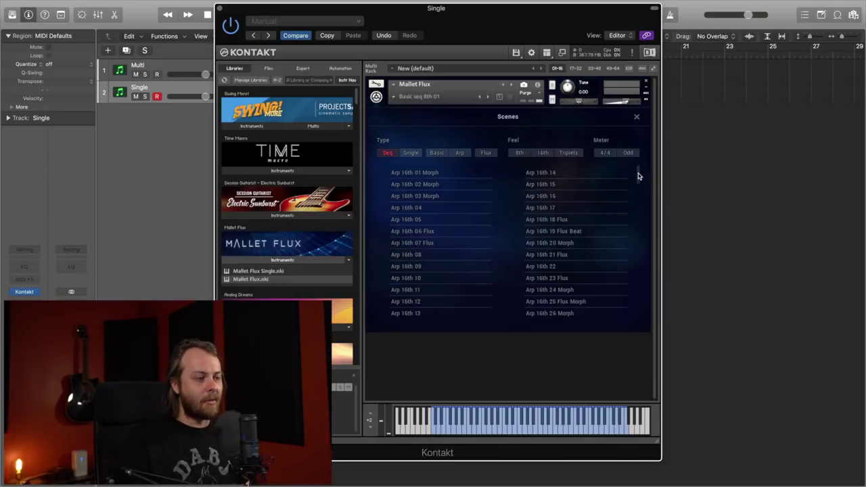
mouse_move(638, 179)
left_mouse_down()
mouse_move(636, 288)
mouse_move(628, 171)
left_mouse_up()
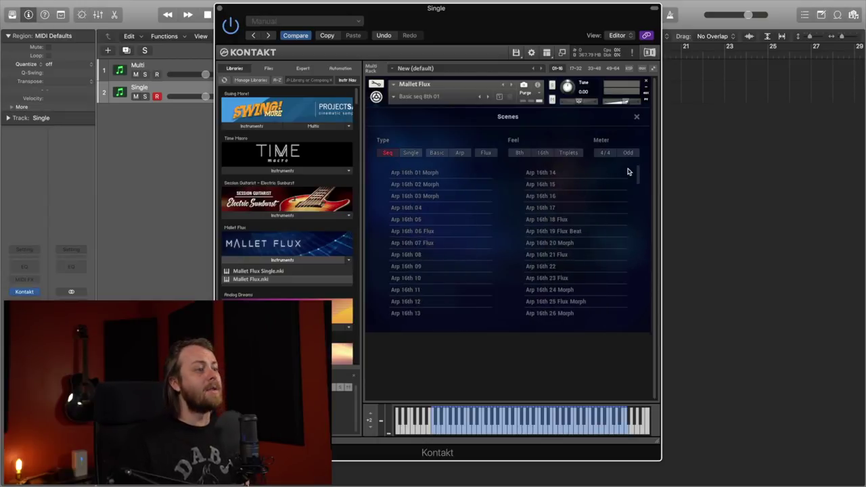
left_click(635, 118)
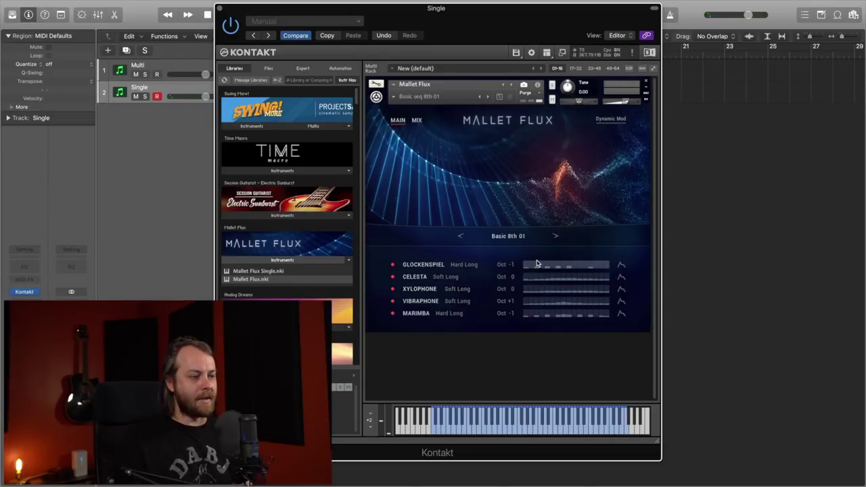
Look over the Glockenspiel layer's instrument and articulation choices and its envelope, filter and modulation settings
left_click(454, 267)
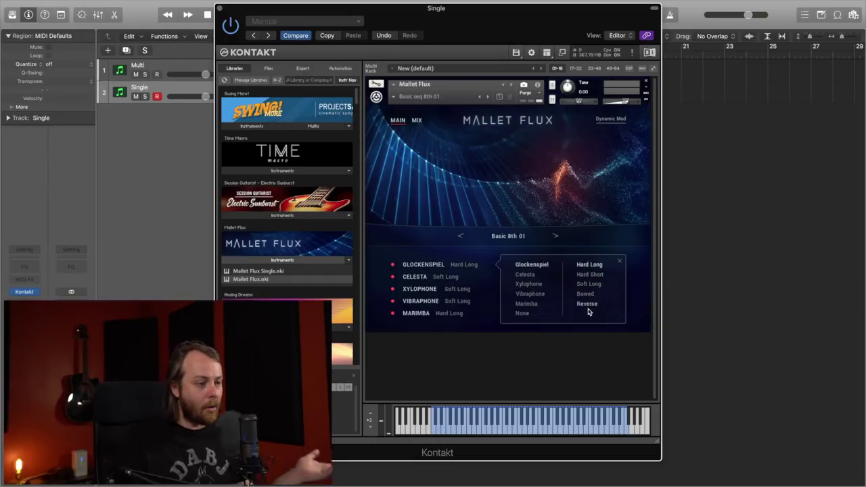
left_click(619, 262)
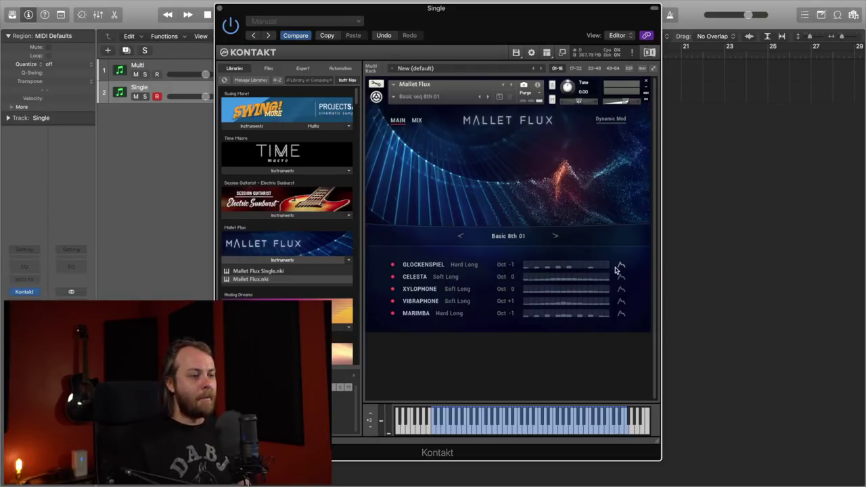
left_click(620, 266)
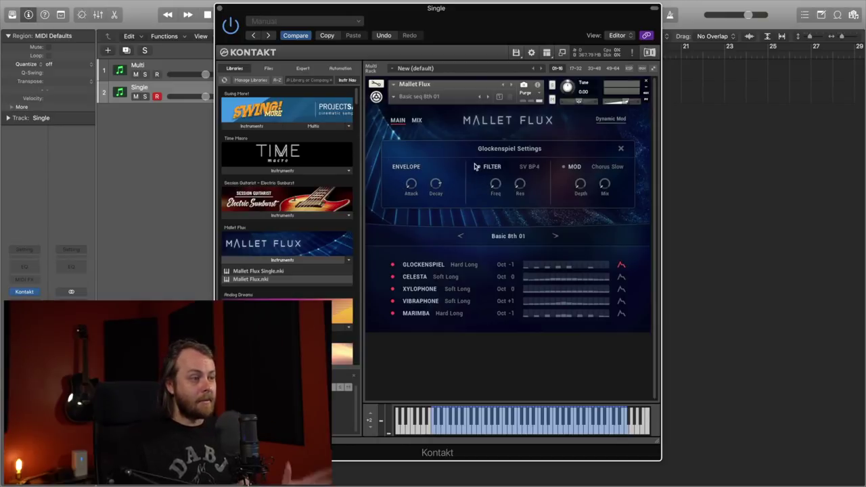
left_click(621, 149)
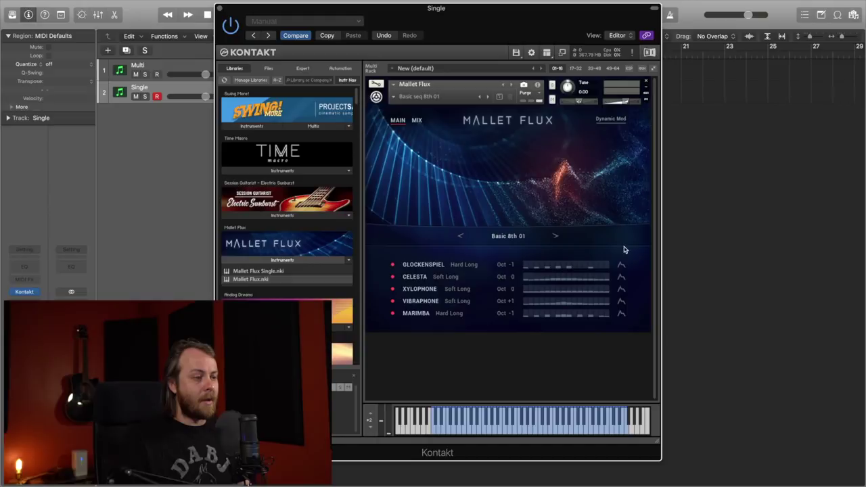
Compare the sequencer patterns of the Glockenspiel, Celesta, Xylophone, Vibraphone and Marimba layers
left_click(555, 268)
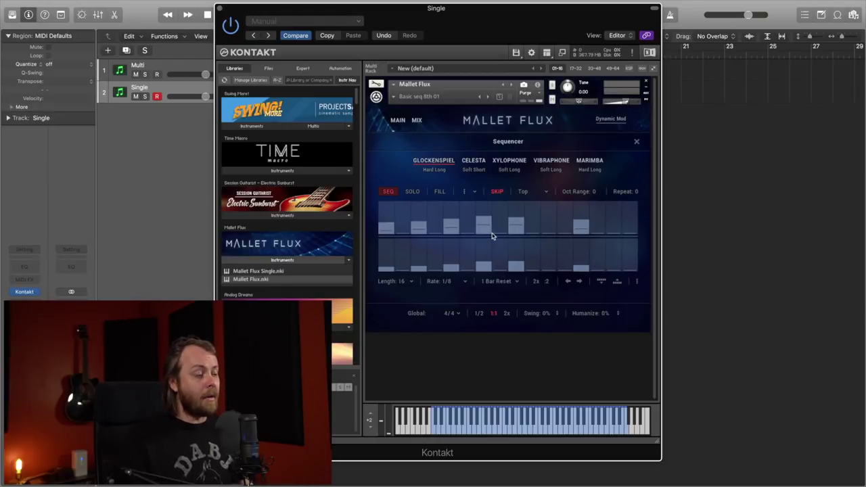
left_click(472, 162)
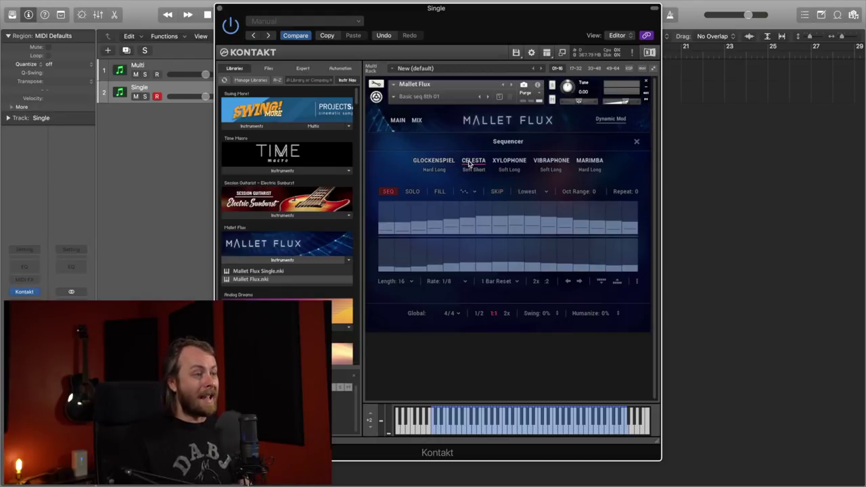
left_click(508, 163)
left_click(552, 163)
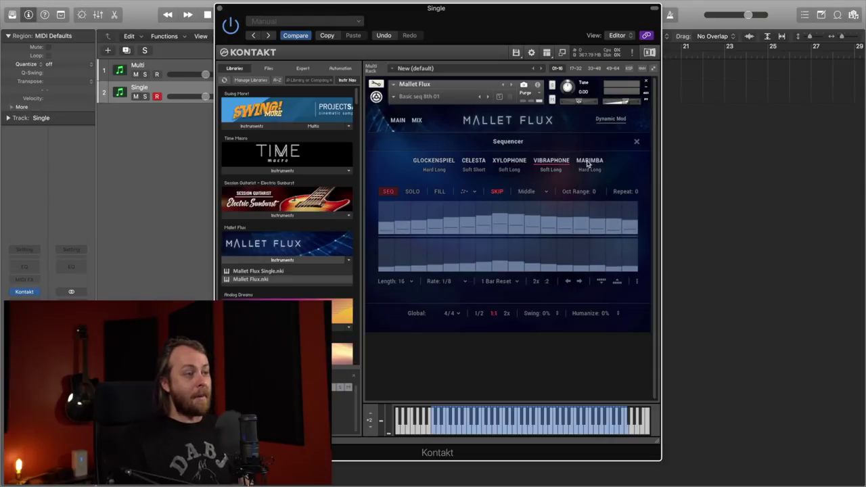
left_click(589, 163)
left_click(430, 163)
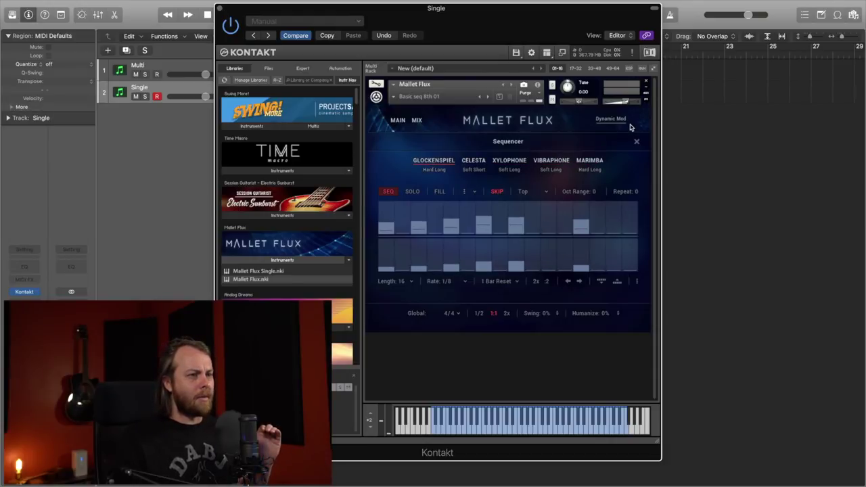
left_click(637, 142)
Check the Scenes list once more and examine the two step rows of the Glockenspiel's sequencer
left_click(494, 237)
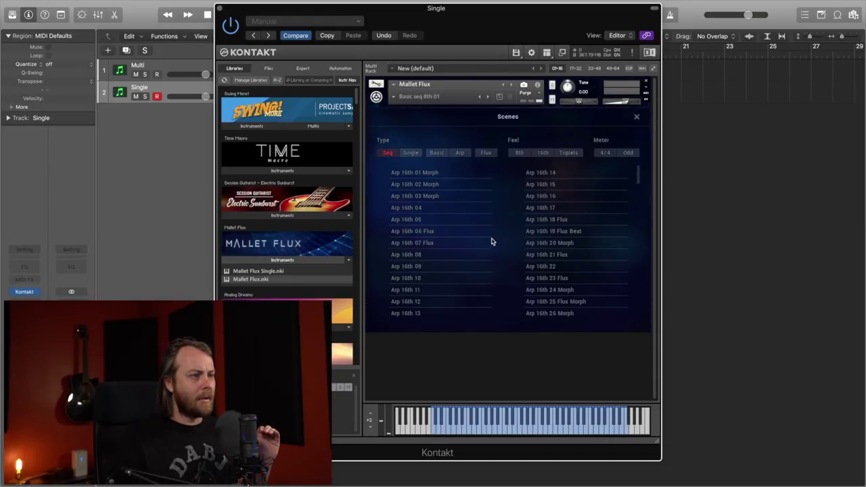
left_click(636, 119)
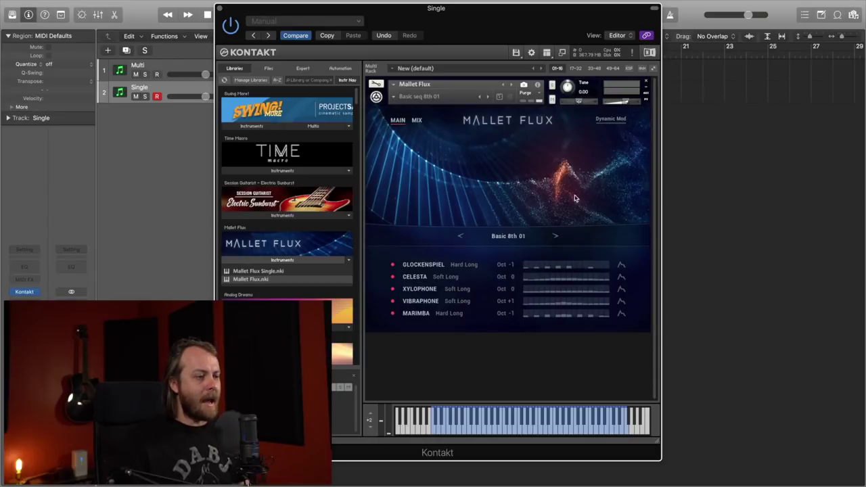
left_click(541, 266)
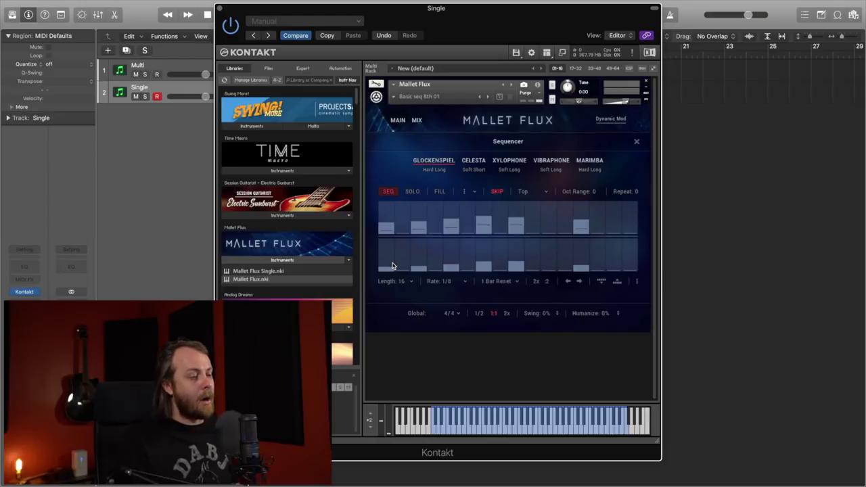
left_click(636, 142)
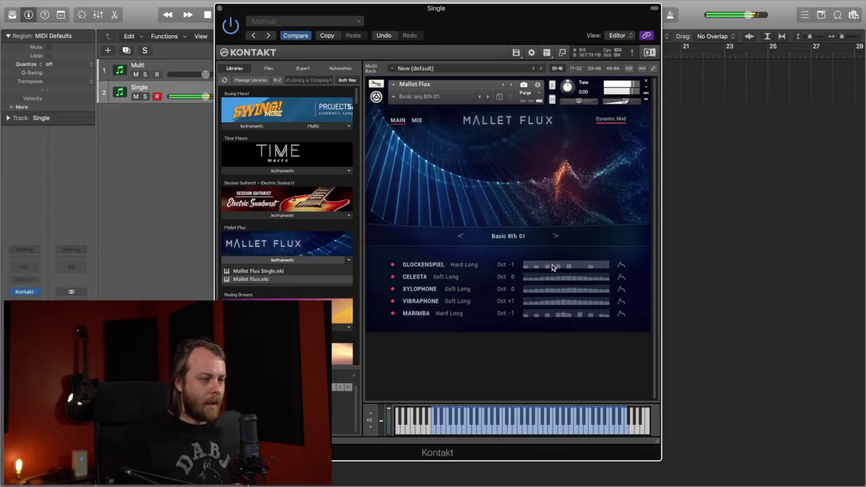
Draw new freehand values across all 16 steps in both rows of the Glockenspiel's sequencer
left_click(551, 267)
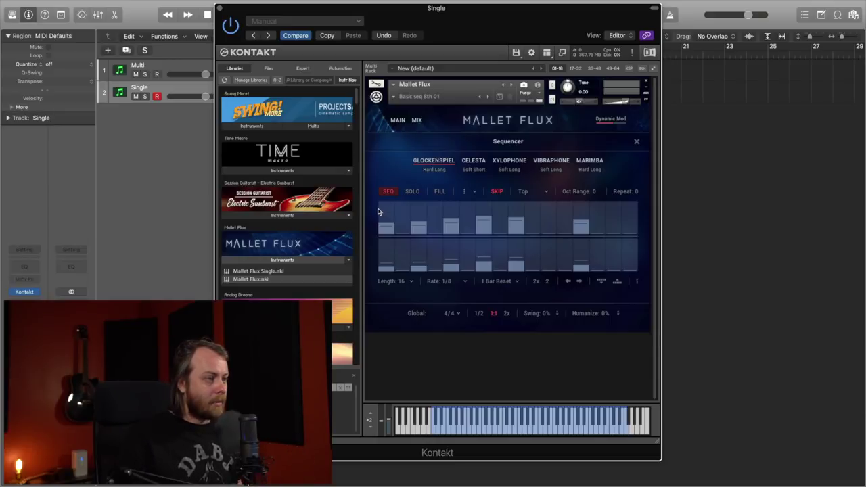
key("super+f")
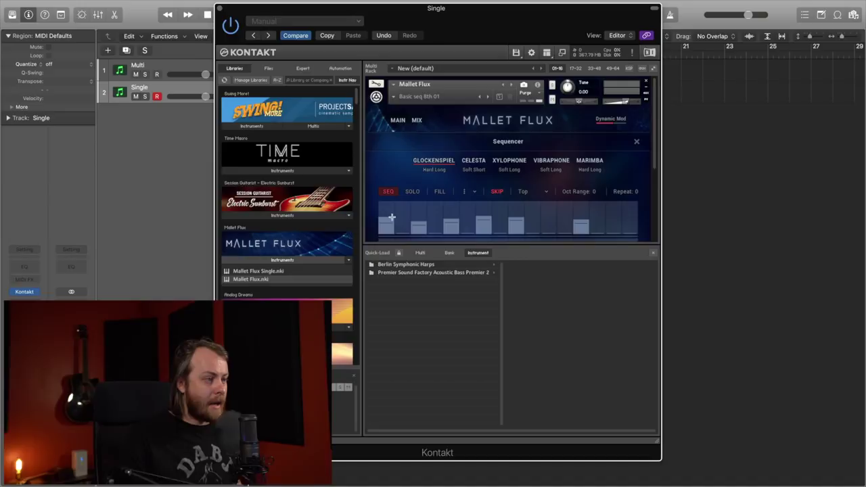
left_click(652, 255)
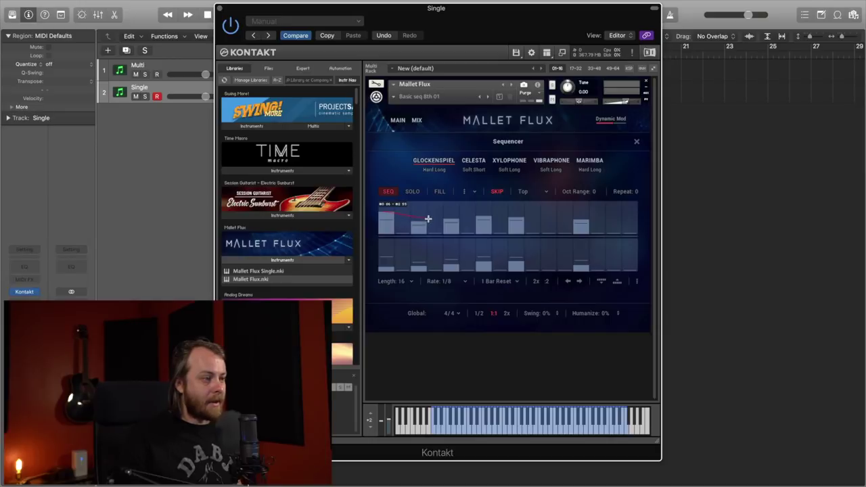
left_click_drag(439, 223, 440, 224)
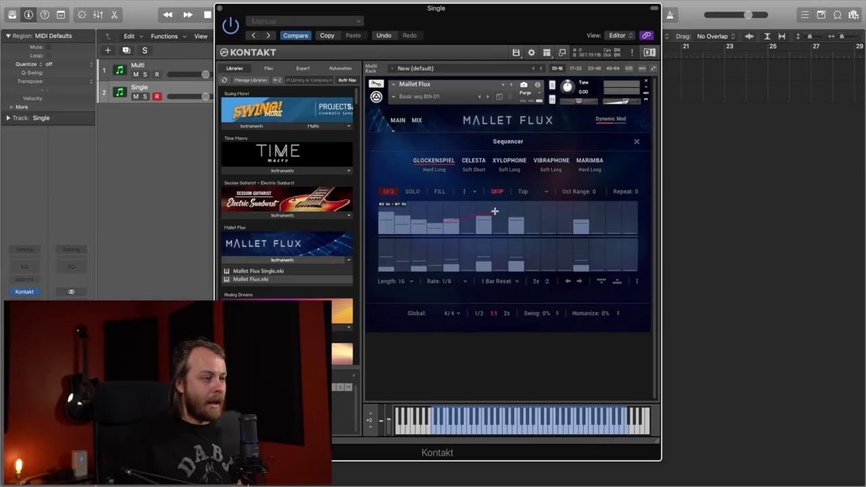
mouse_move(495, 211)
left_mouse_down()
mouse_move(554, 228)
mouse_move(616, 201)
mouse_move(650, 233)
left_mouse_up()
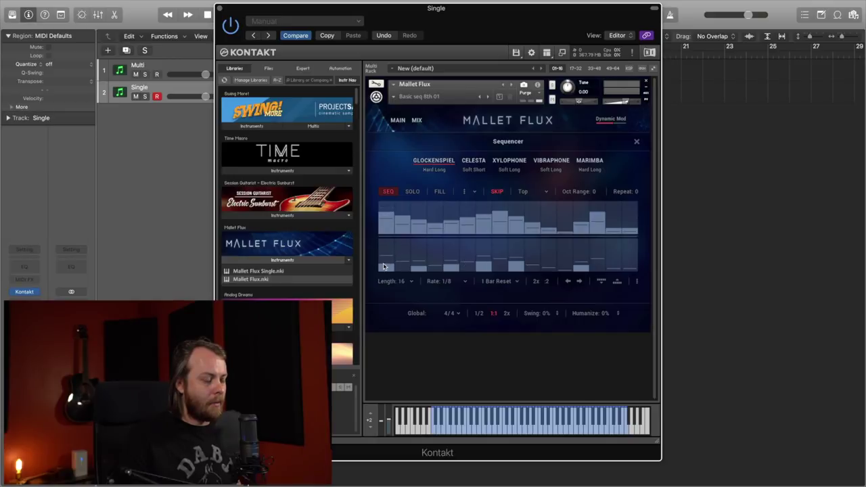
mouse_move(382, 249)
left_mouse_down()
mouse_move(458, 258)
mouse_move(450, 267)
mouse_move(507, 249)
mouse_move(476, 246)
mouse_move(542, 251)
mouse_move(542, 243)
mouse_move(640, 240)
left_mouse_up()
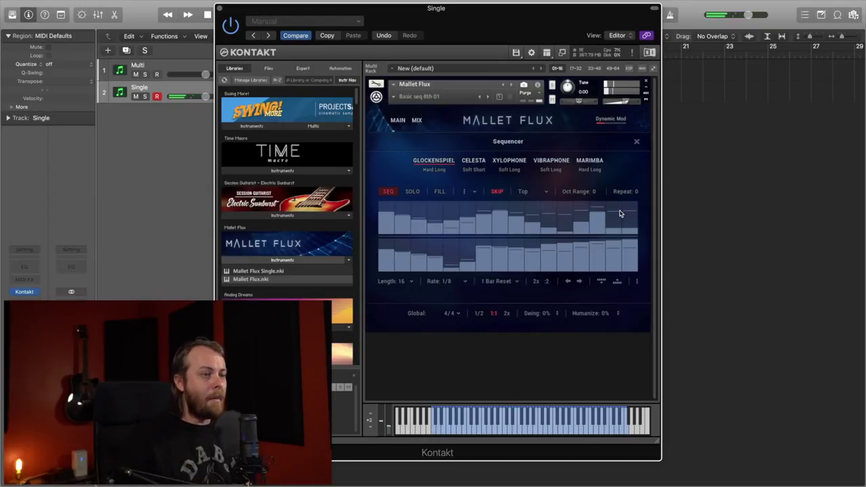
left_click(635, 142)
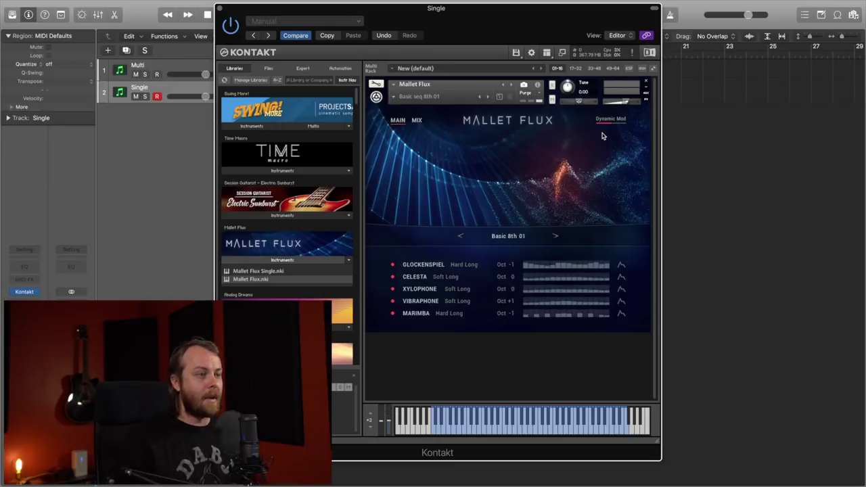
Try the Glockenspiel's Solo switch in the sequencer and keep only the Glockenspiel layer active
left_click(576, 267)
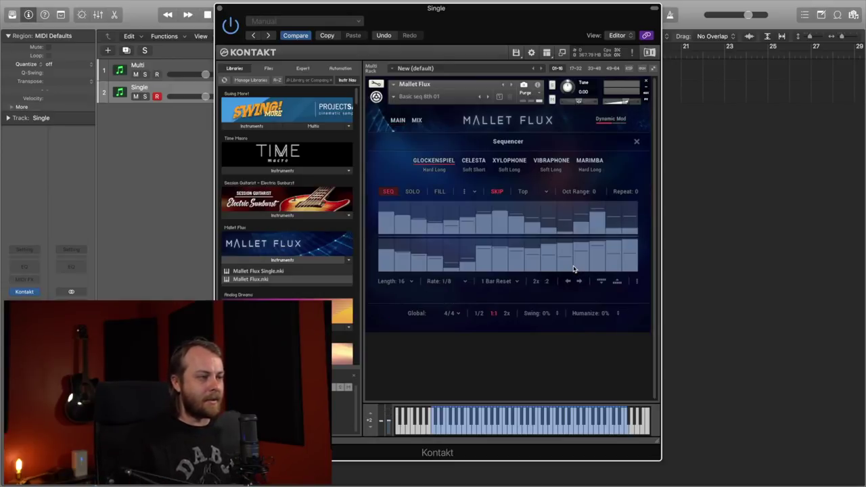
left_click(417, 192)
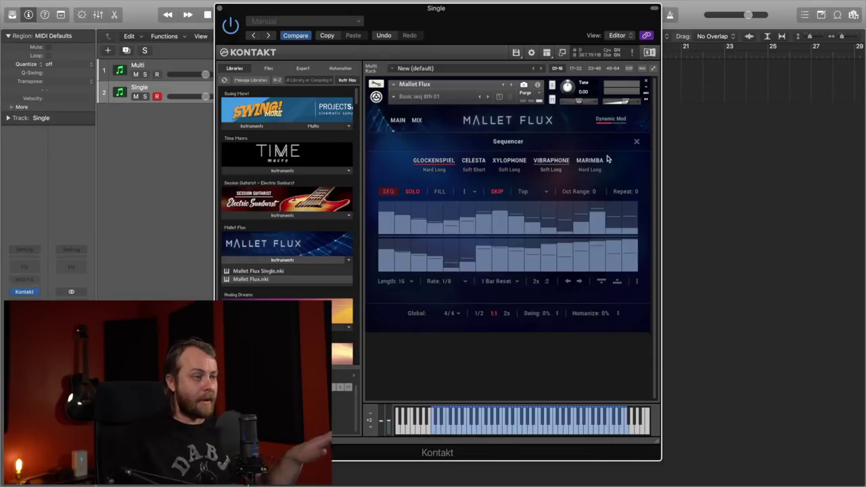
left_click(412, 191)
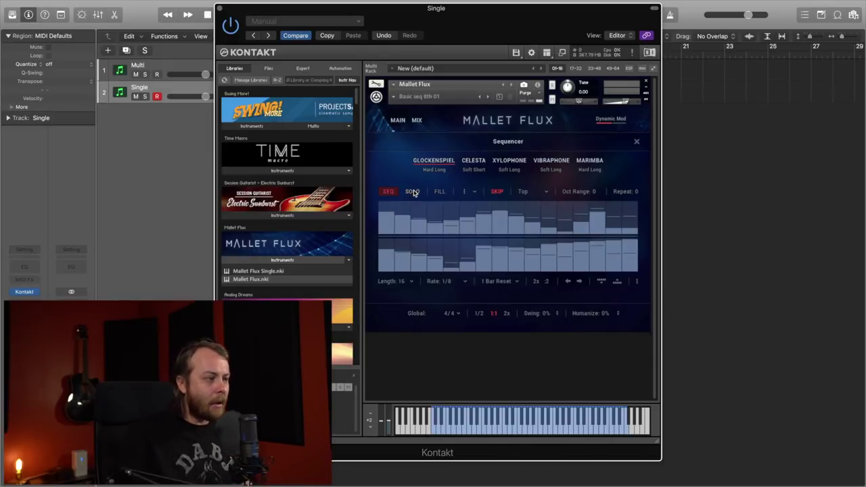
left_click(635, 141)
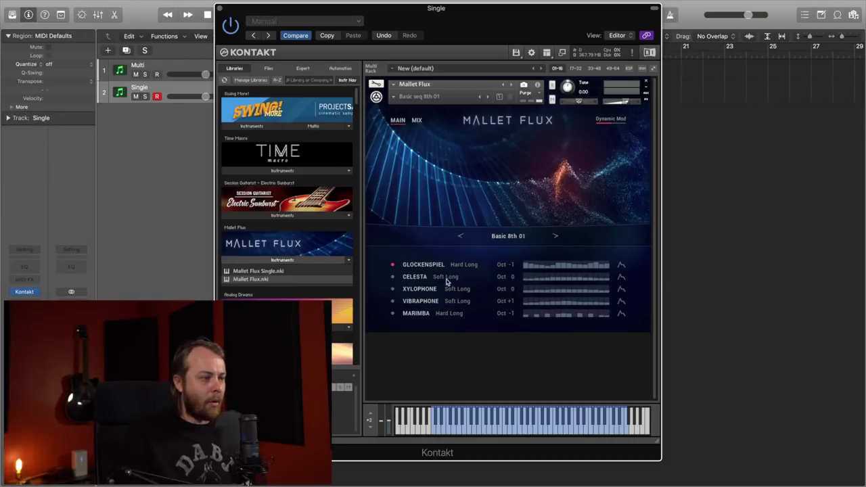
left_click(393, 265)
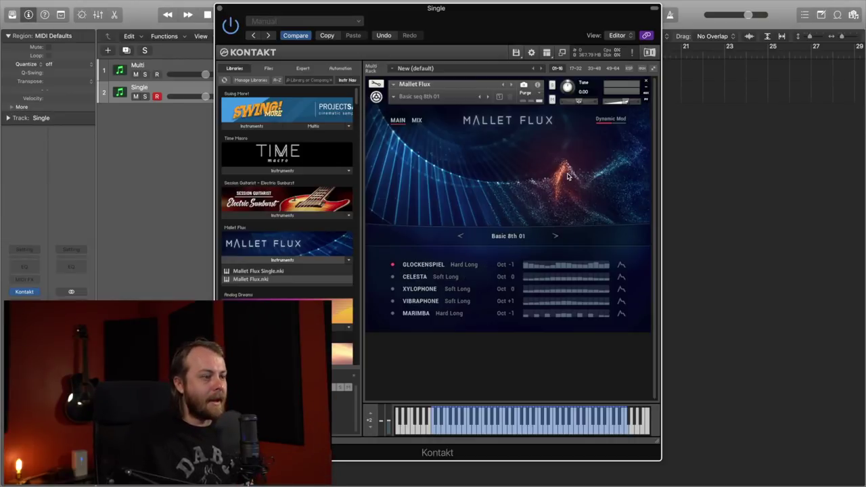
Fill all 16 steps in both rows of the Glockenspiel's sequencer with preset Fill patterns and leave Fill mode
left_click(572, 265)
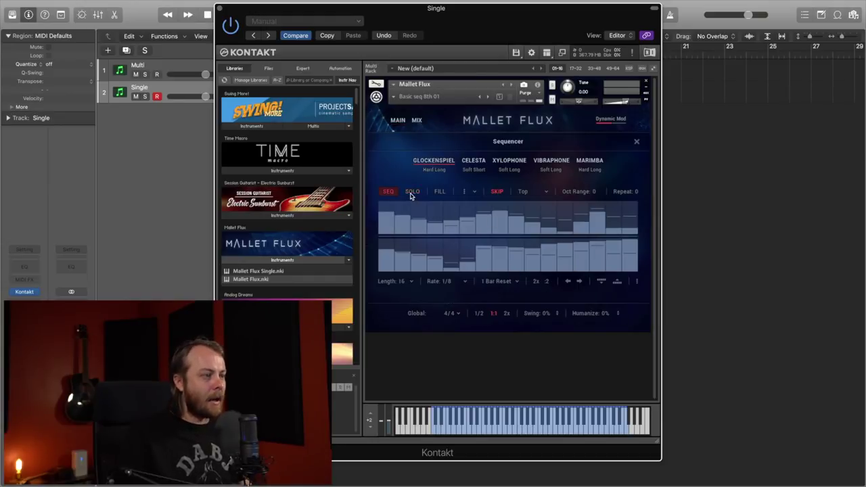
left_click(440, 193)
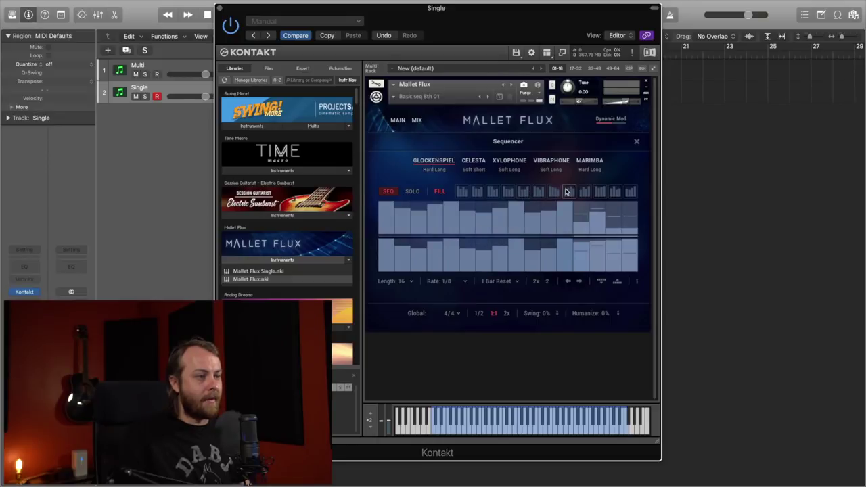
left_click(616, 191)
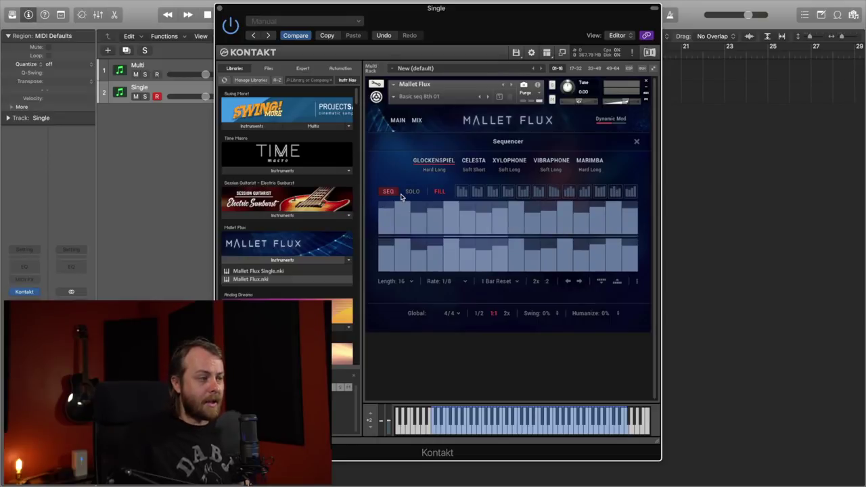
left_click(437, 192)
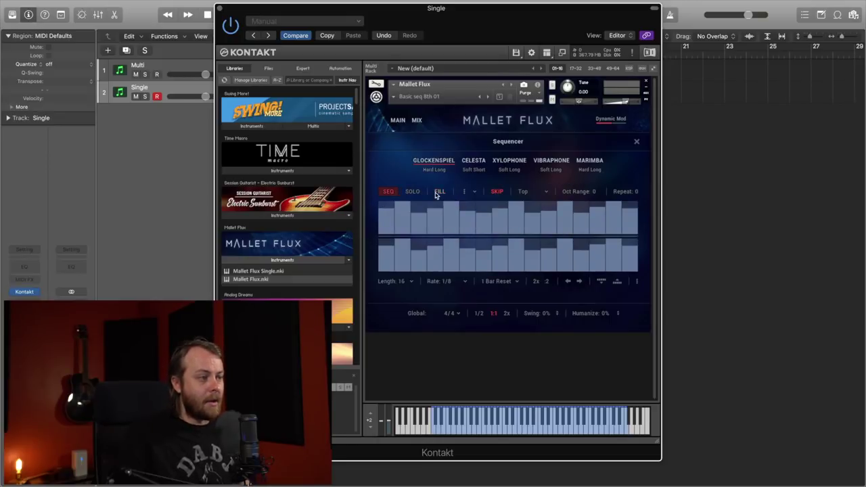
Examine the playback direction options and the note-skip options of the Glockenspiel's sequencer
left_click(475, 192)
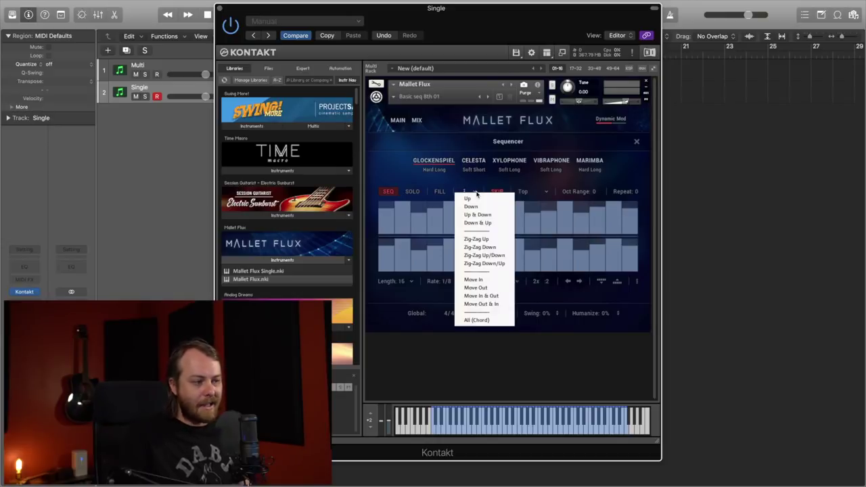
left_click(470, 189)
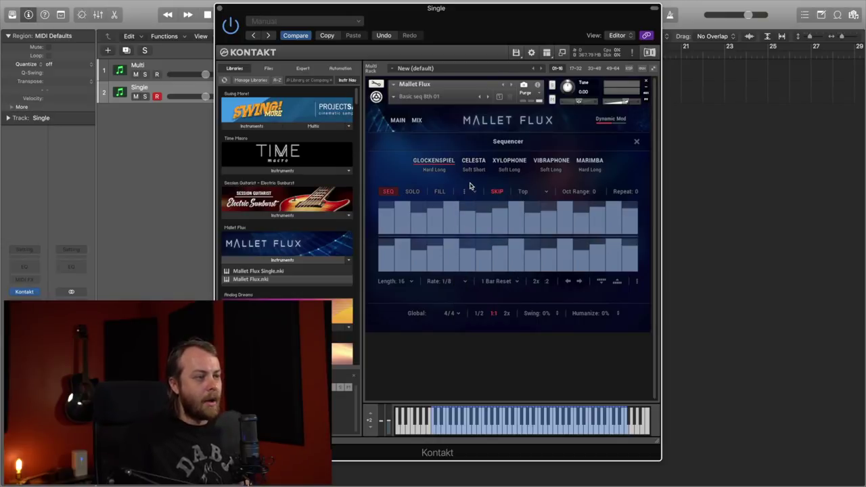
left_click(547, 192)
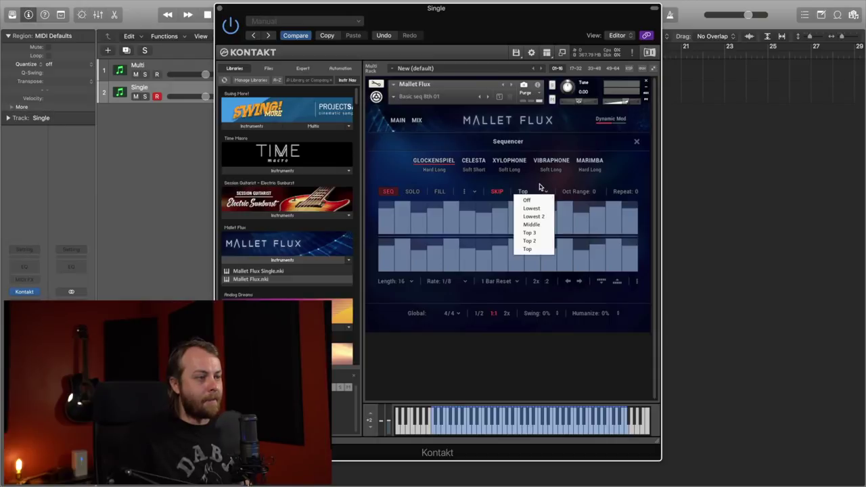
left_click(539, 188)
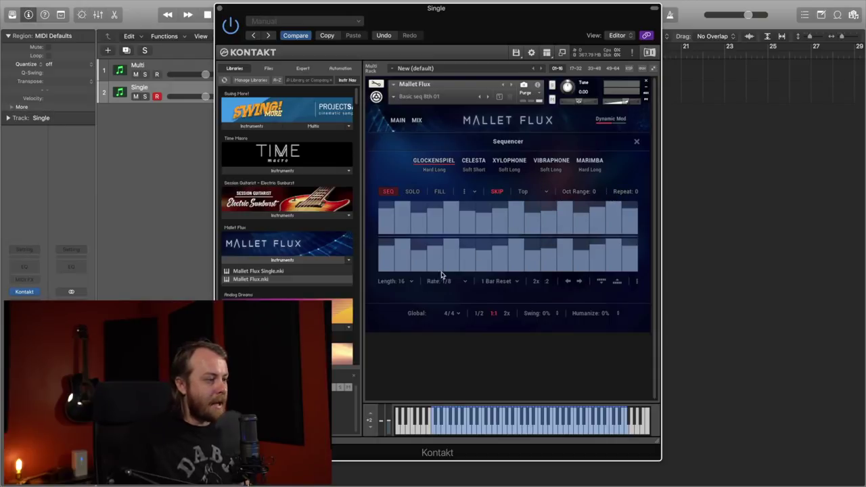
Extend the Glockenspiel's sequence to a length of 32 and add individual step values in the second half of both rows
left_click(400, 282)
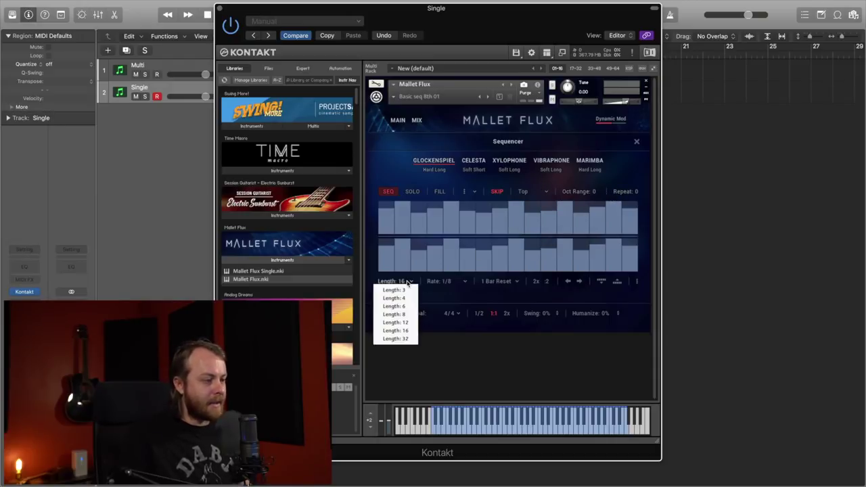
left_click(400, 341)
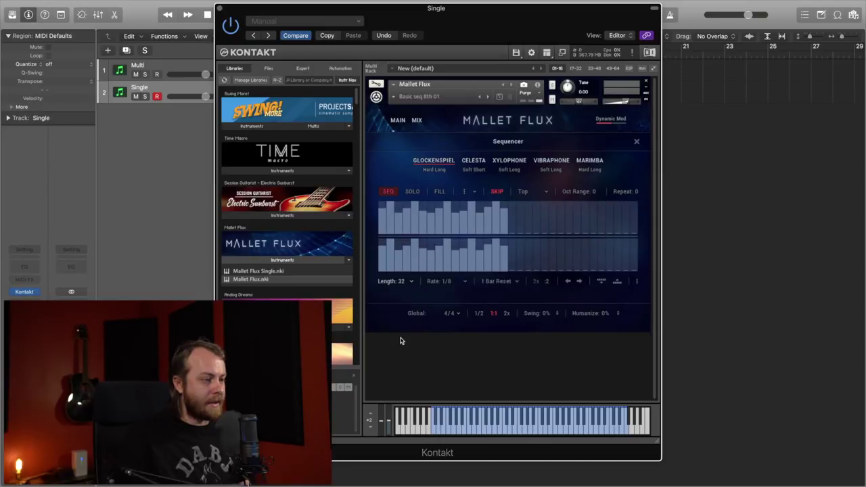
left_click(520, 221)
left_click(543, 221)
left_click(553, 221)
left_click(585, 221)
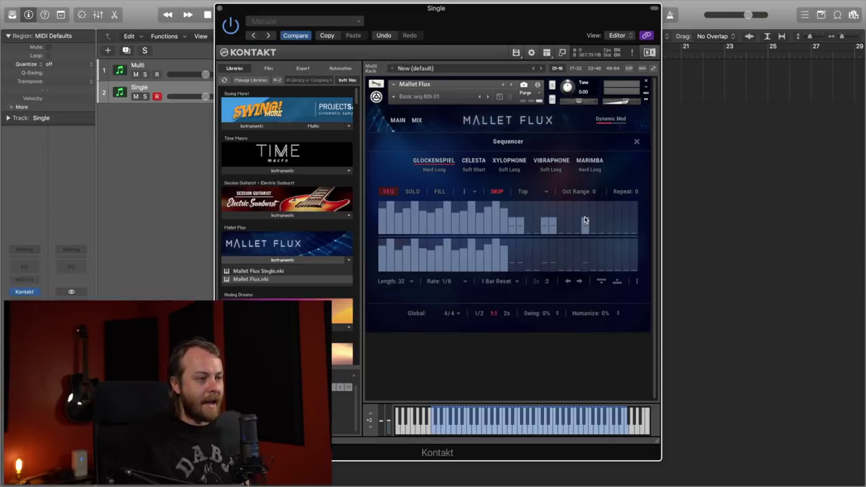
left_click(569, 214)
left_click(602, 213)
left_click(634, 213)
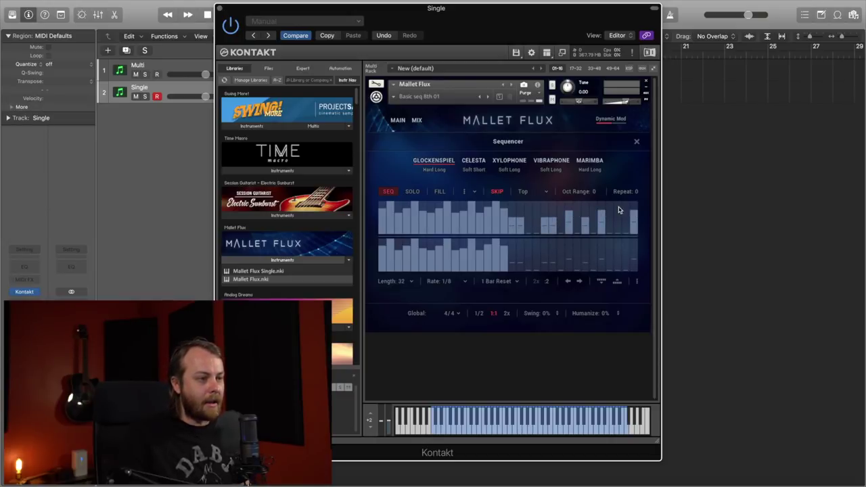
left_click(617, 208)
left_click(527, 256)
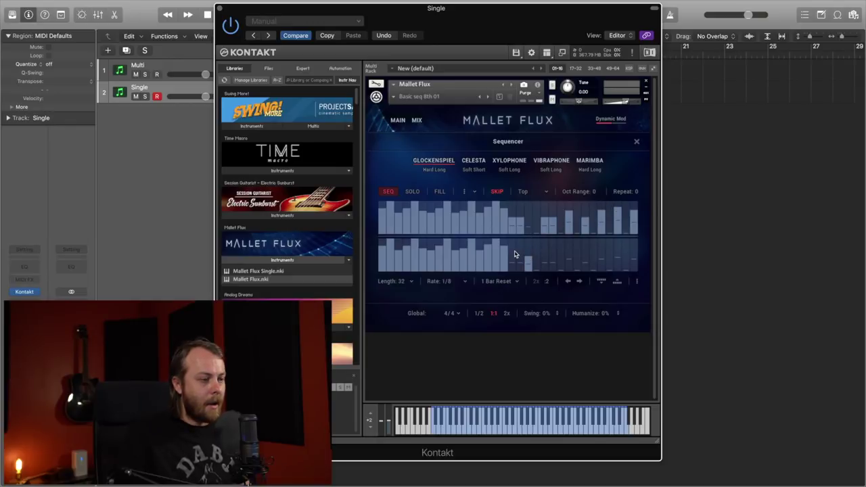
left_click(568, 246)
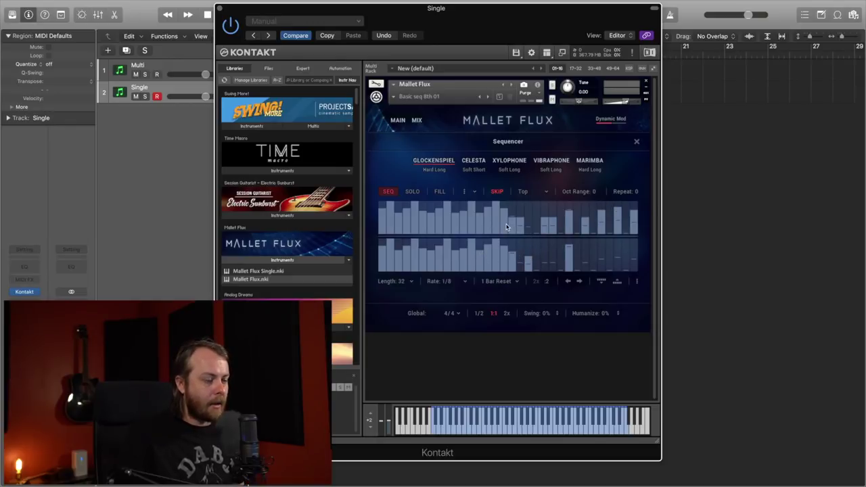
Sweep freehand value curves across the second half of both step rows in the Glockenspiel's sequencer
mouse_move(505, 223)
left_mouse_down()
mouse_move(596, 199)
mouse_move(588, 209)
left_mouse_up()
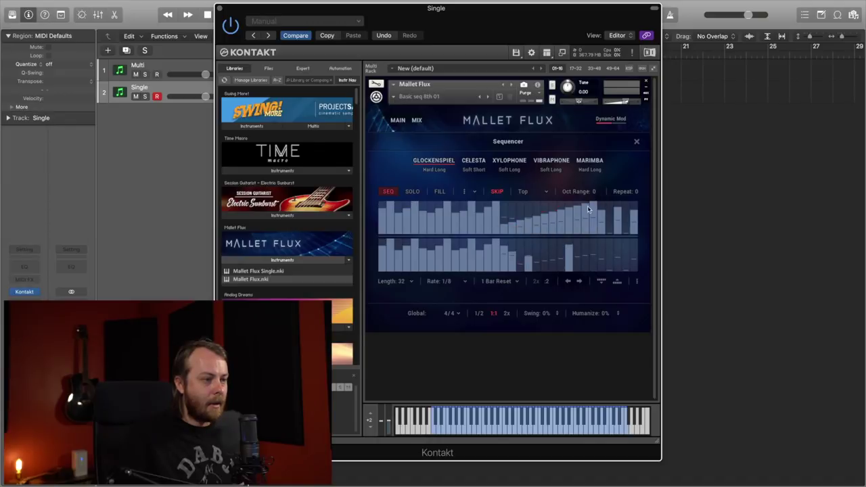
left_click_drag(550, 232, 616, 226)
mouse_move(515, 255)
left_mouse_down()
mouse_move(611, 253)
mouse_move(568, 264)
mouse_move(613, 260)
left_mouse_up()
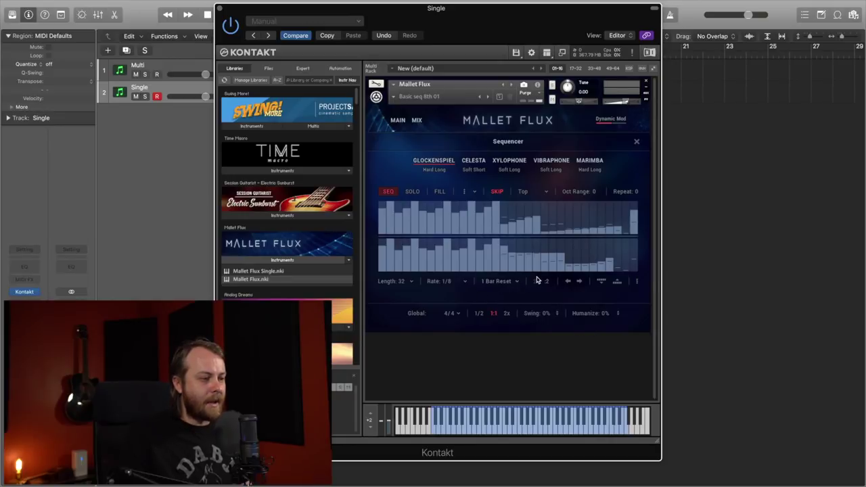
Examine the Glockenspiel's rate options and the sequencer's global meter options
left_click(452, 281)
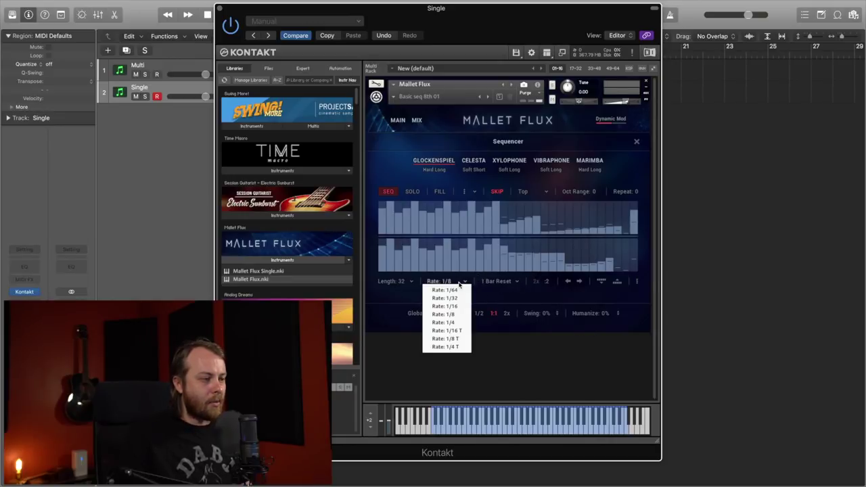
left_click(496, 298)
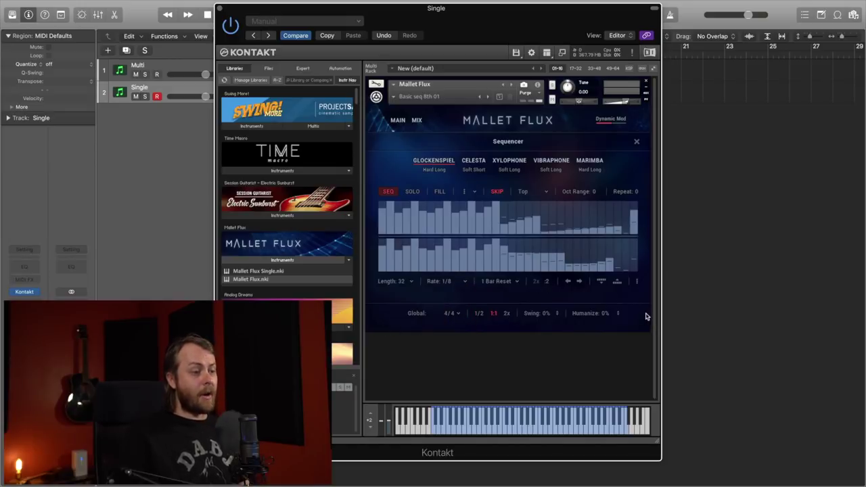
left_click(460, 314)
left_click(514, 369)
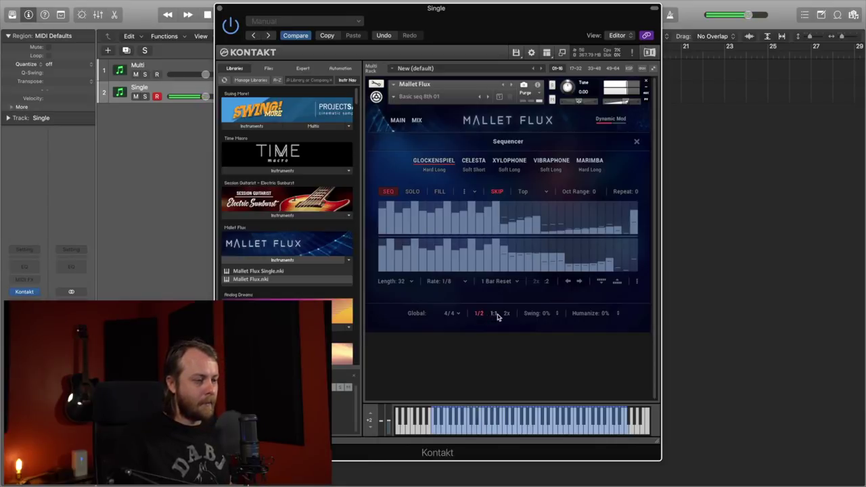
Try the sequencer's global speed at 1/2, 1:1 and 2x, leave it at 2x and close the sequencer
left_click(496, 315)
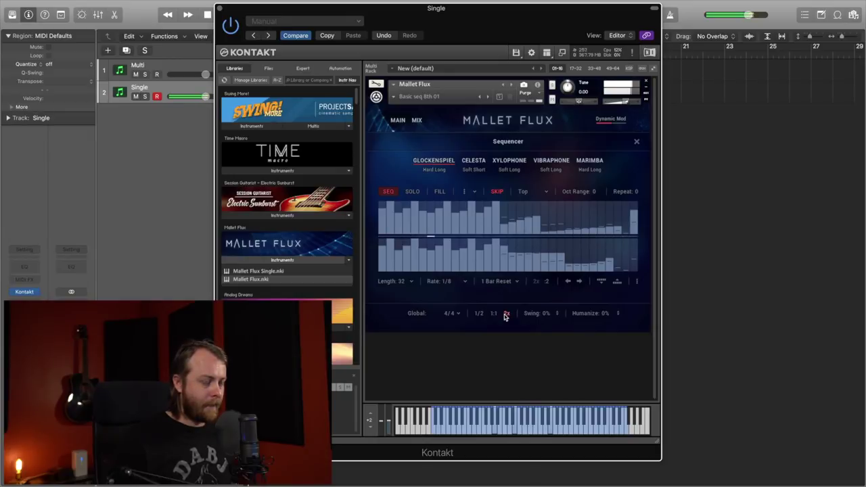
left_click(505, 314)
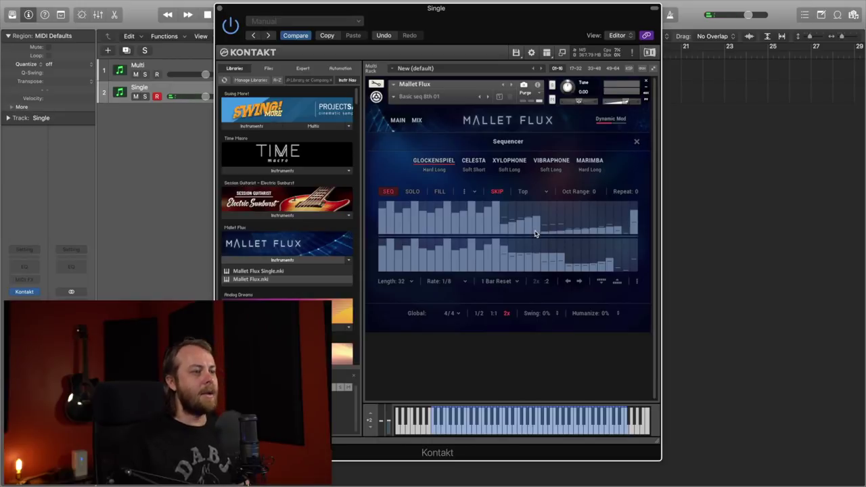
left_click(635, 141)
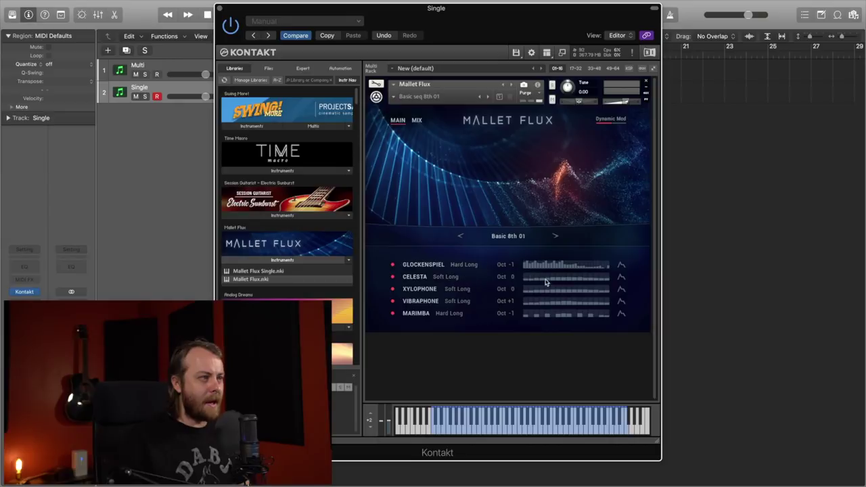
Browse the Scenes list around the Basic seq 8th scenes and return to the main page
left_click(510, 237)
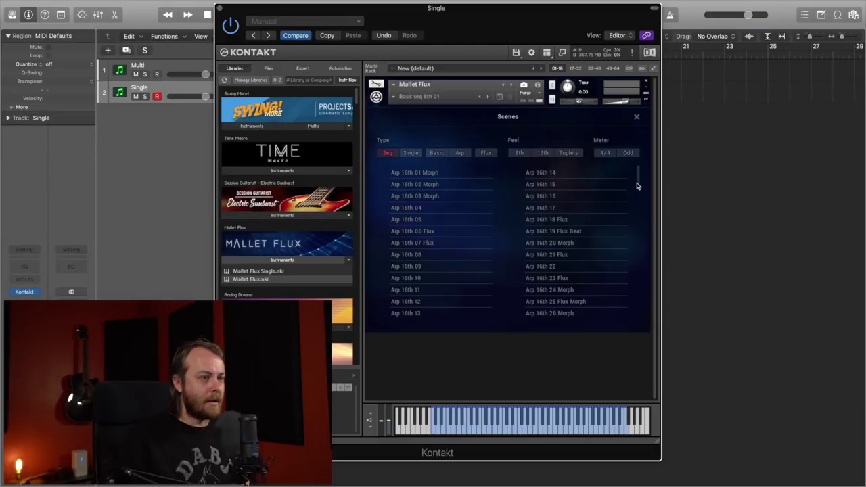
left_click_drag(636, 185, 636, 245)
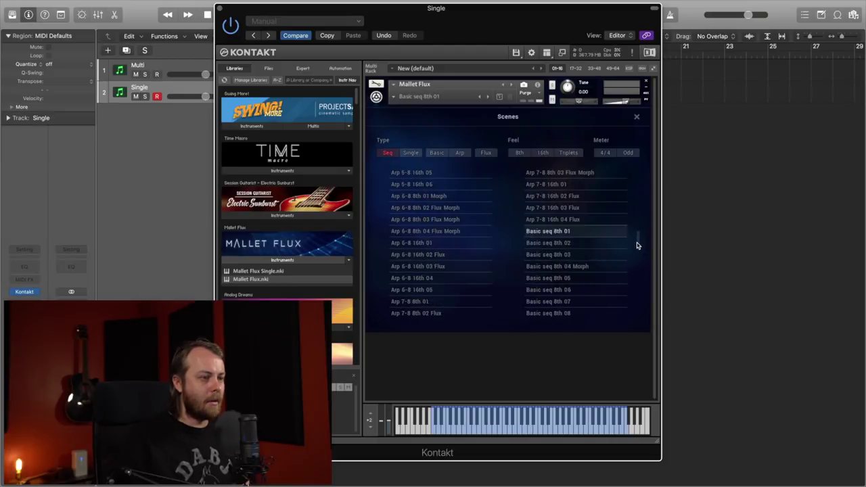
left_click(559, 256)
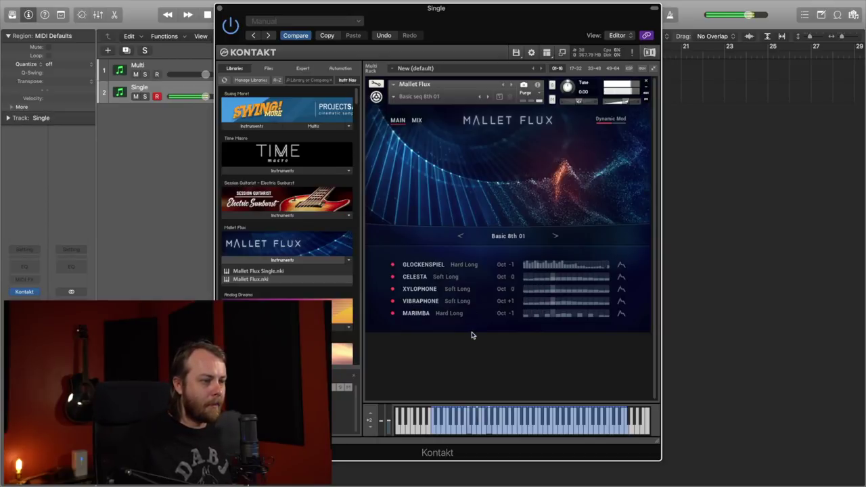
left_click(503, 238)
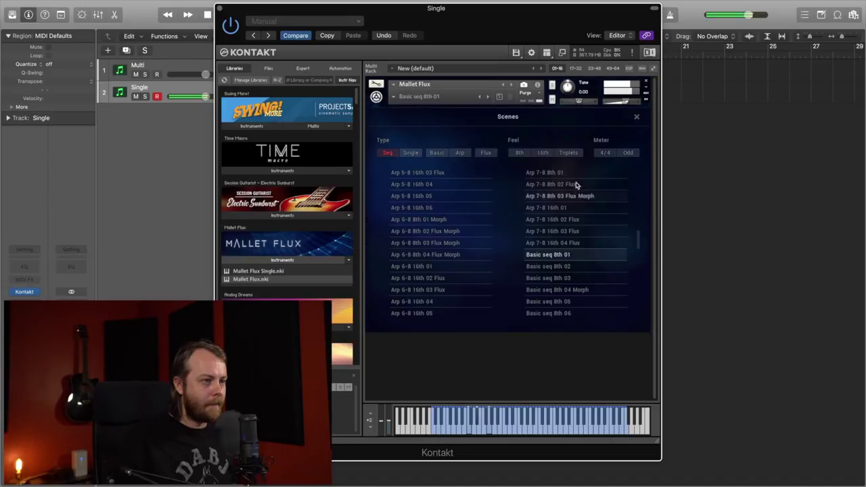
left_click(635, 119)
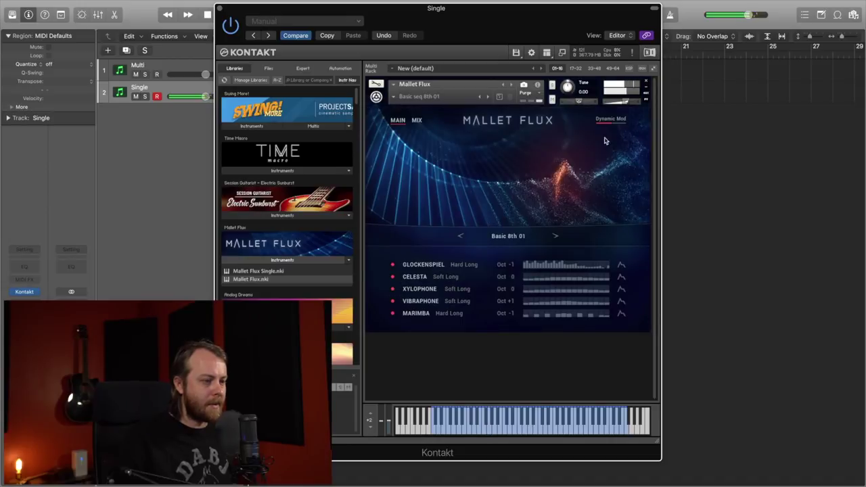
Set the sequencer's global speed to 1:1 and load the Arp 16th 01 M scene
left_click(533, 267)
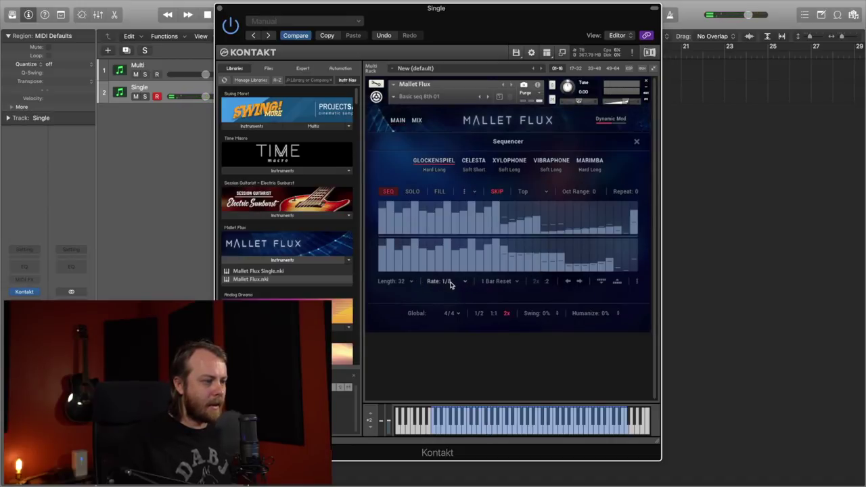
left_click(494, 313)
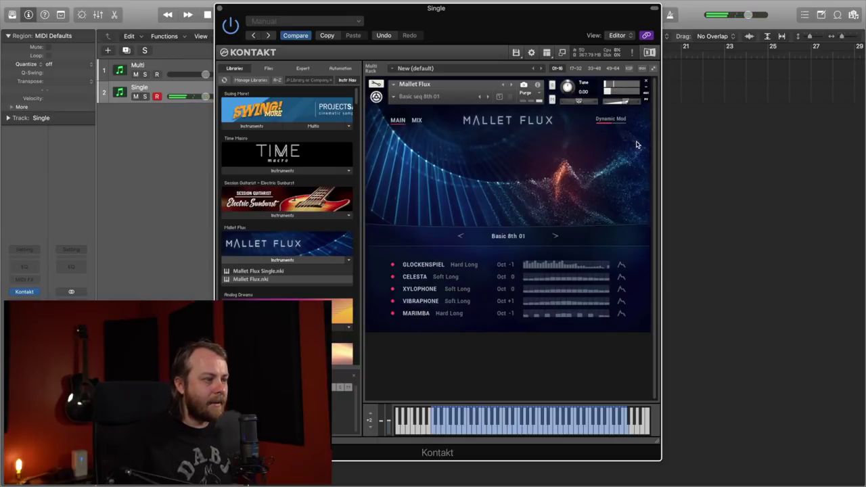
left_click(555, 237)
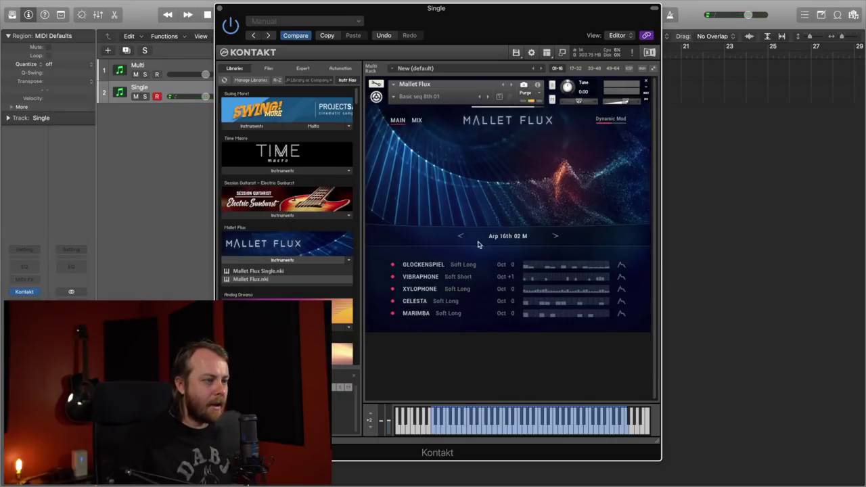
left_click(460, 237)
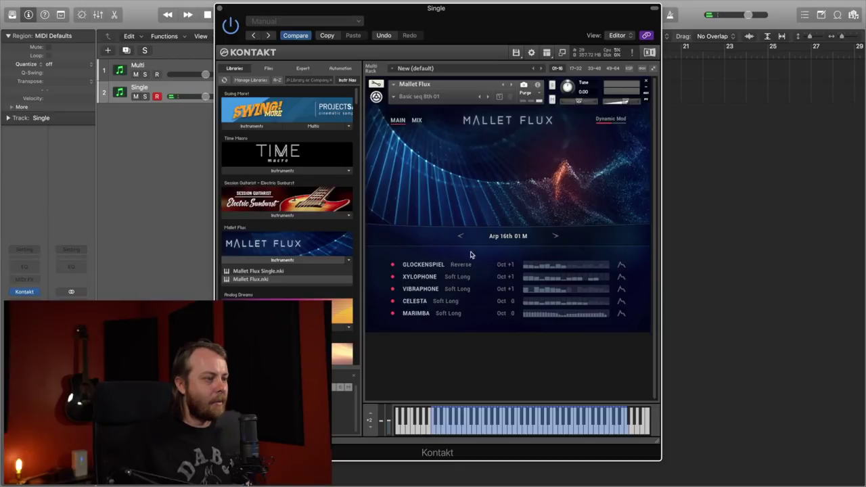
Compare the sequencer's global Humanize at 0% and 100%, leave it at 100% and return to the main page
left_click(545, 263)
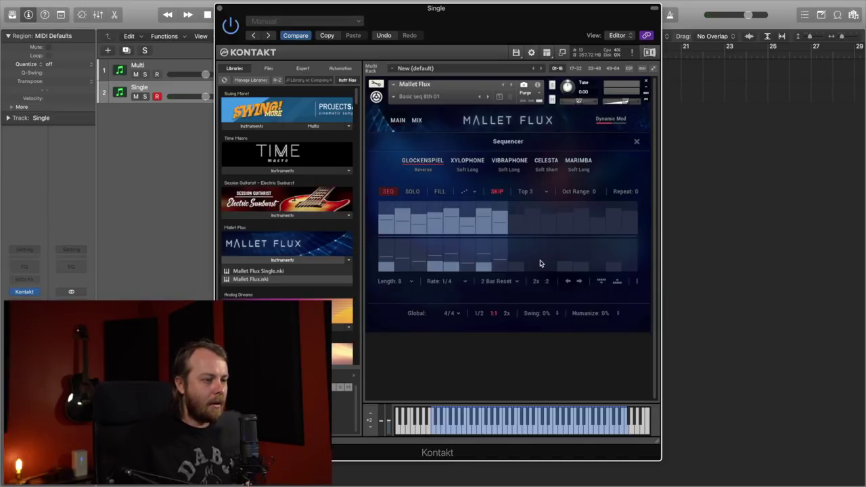
right_click(605, 314)
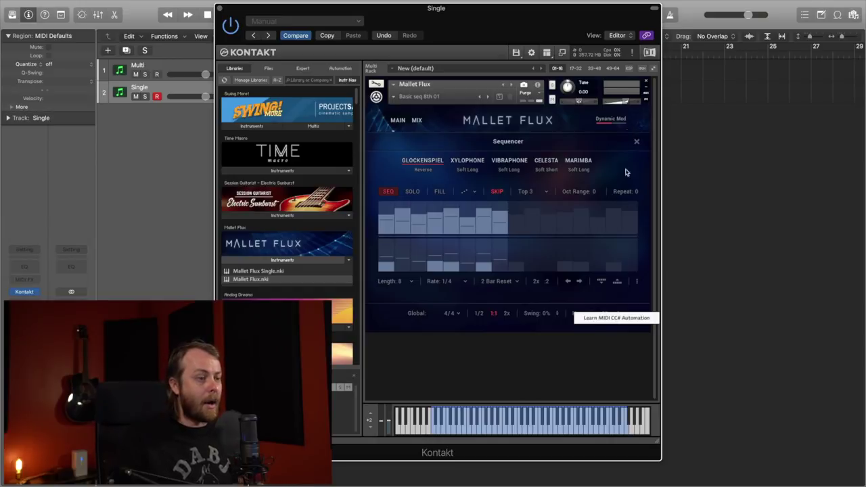
left_click(560, 376)
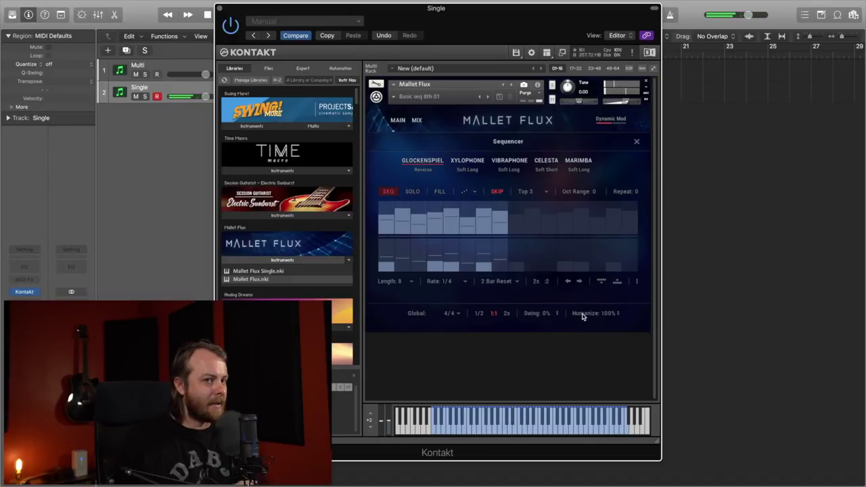
left_click_drag(582, 315, 565, 462)
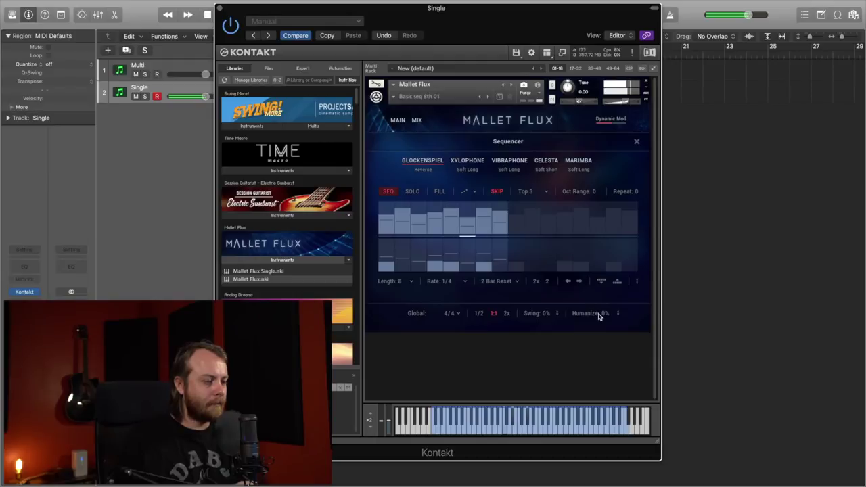
left_click_drag(599, 316, 615, 203)
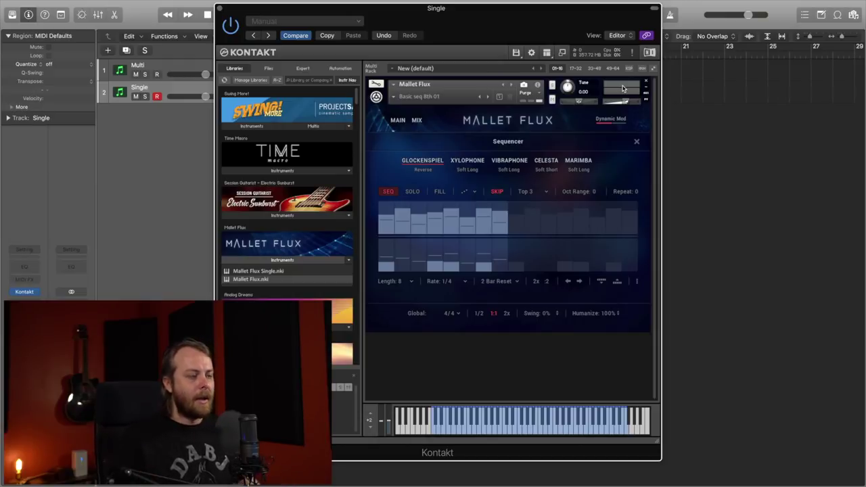
left_click(636, 142)
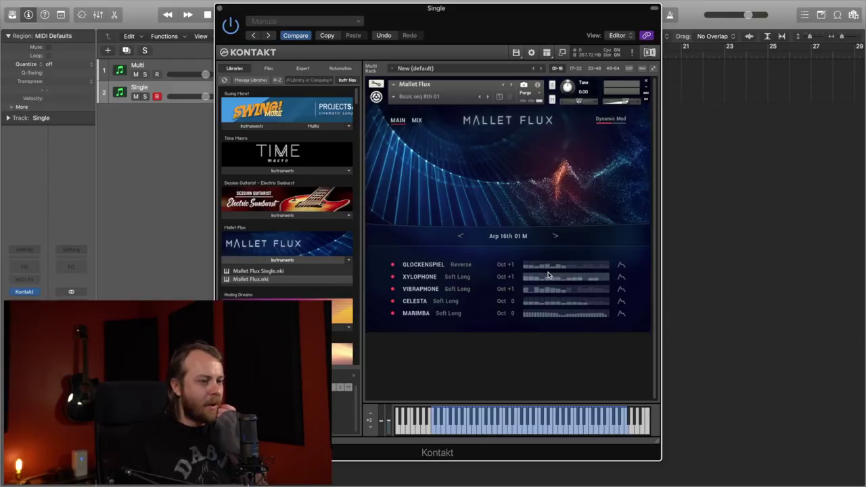
Set the Xylophone layer's articulation to Reverse and the Vibraphone layer's articulation to Bowed
left_click(463, 278)
left_click(594, 294)
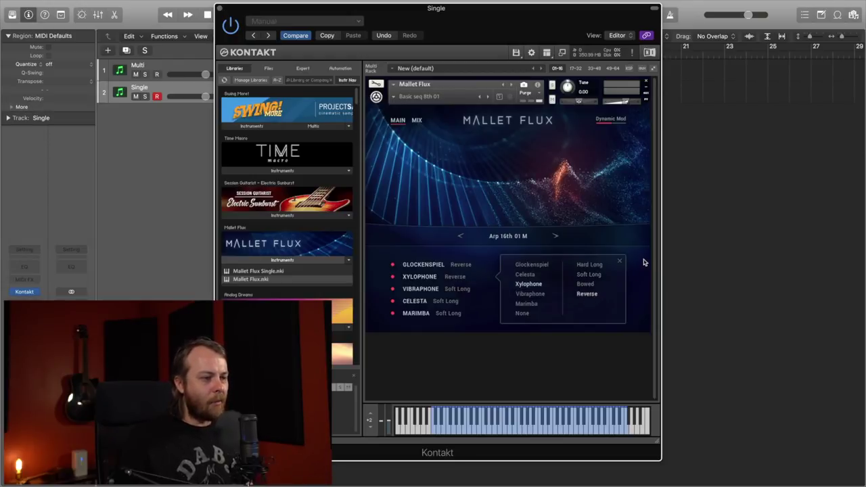
left_click(619, 262)
left_click(464, 289)
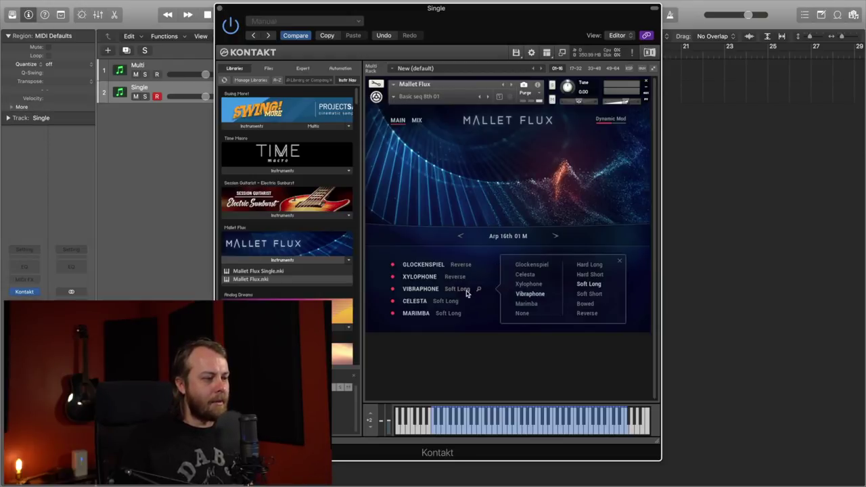
left_click(581, 306)
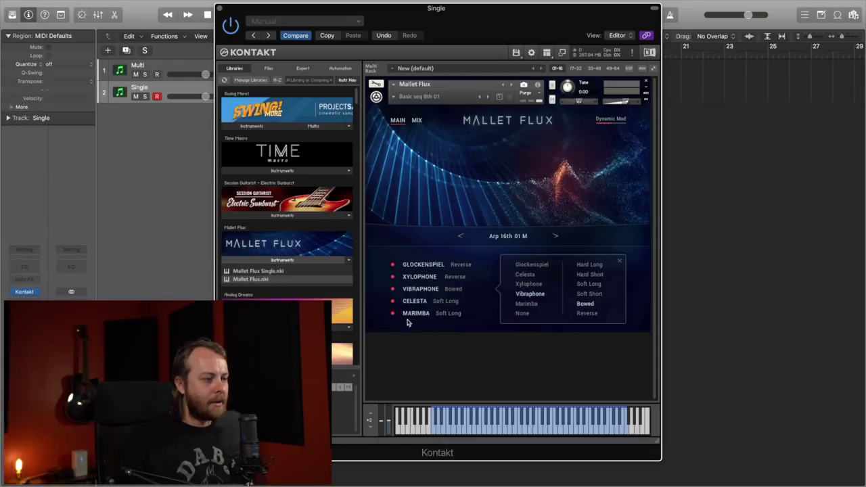
Set the articulations of the Celesta and Marimba layers to Reverse and return to the layer overview
left_click(445, 301)
left_click(585, 274)
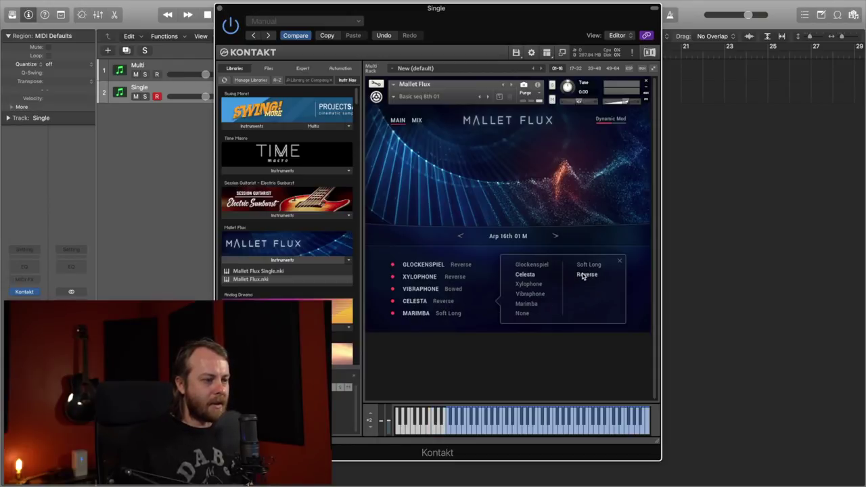
left_click(619, 262)
left_click(457, 315)
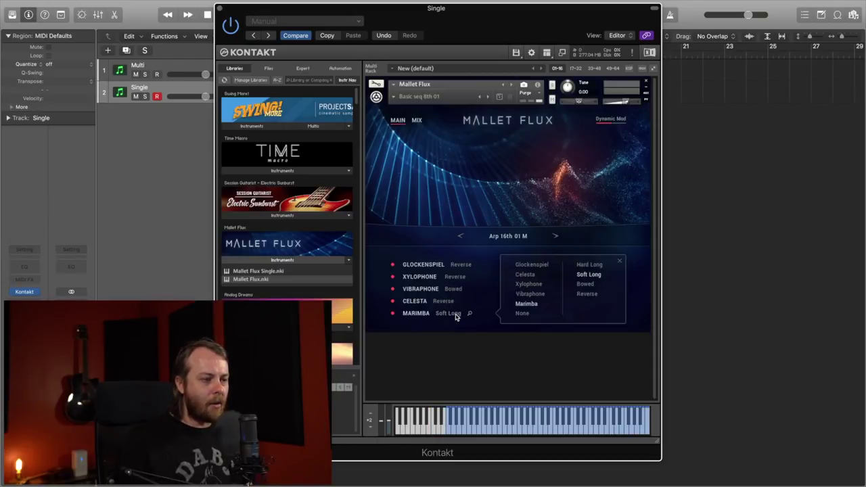
left_click(587, 295)
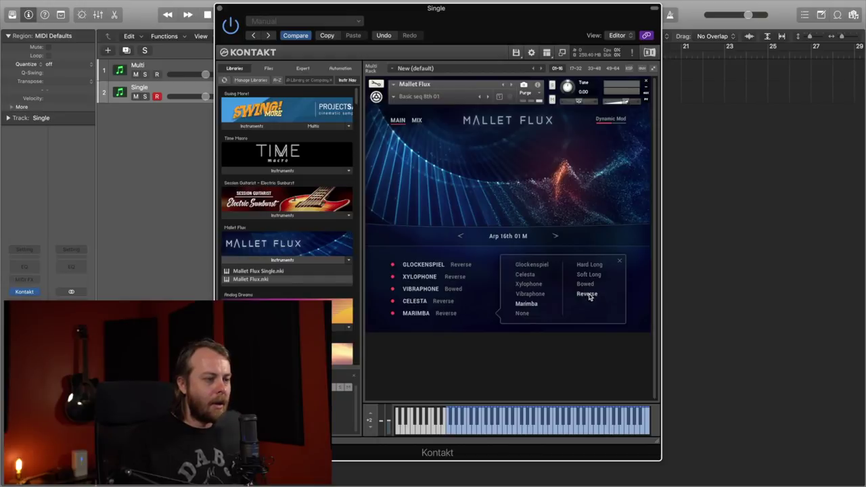
left_click(619, 261)
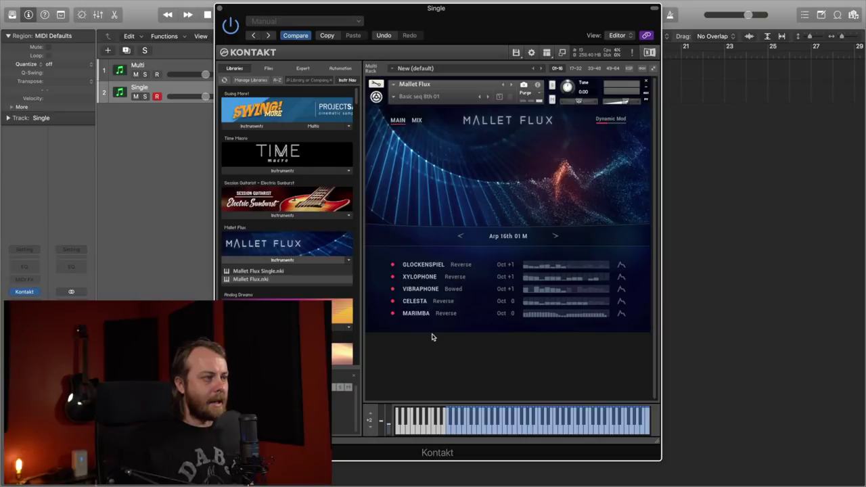
Examine the layer mixer with its Insert FX and Send FX settings and return to the main page
left_click(415, 121)
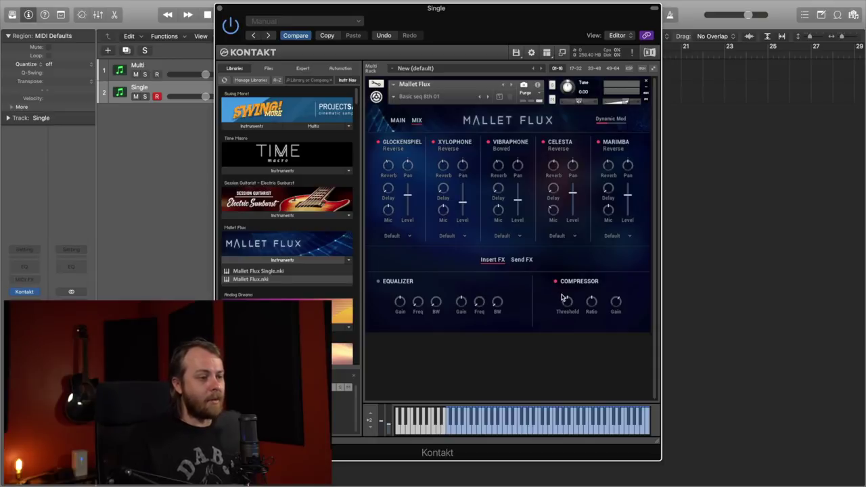
left_click(522, 259)
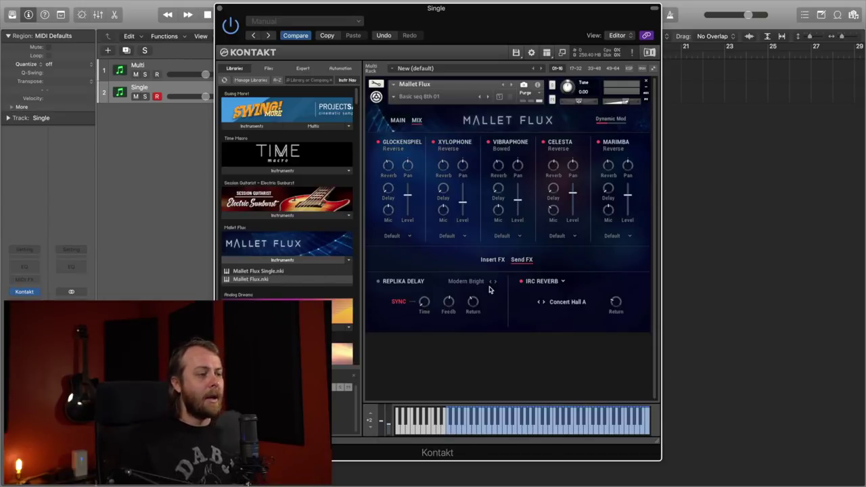
left_click(397, 121)
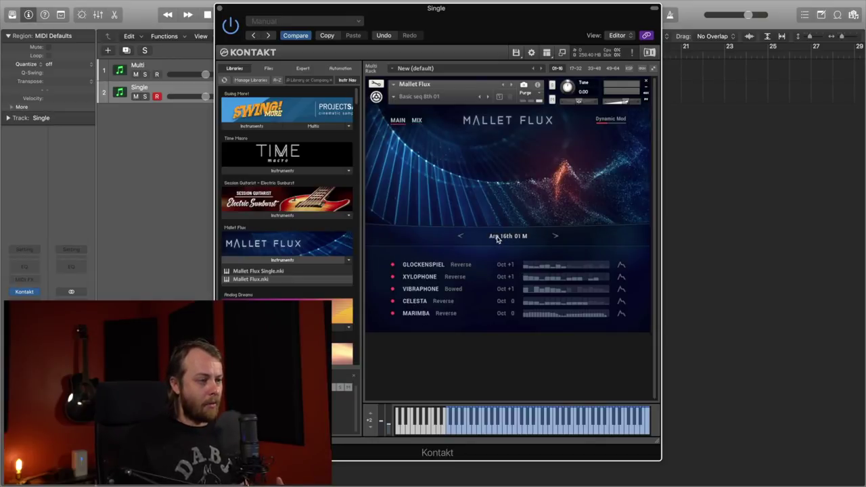
Try the Basic seq triplet 16th 01 Flux Beat scene and replace it with Basic seq 16th 03 Flux Beat
left_click(497, 237)
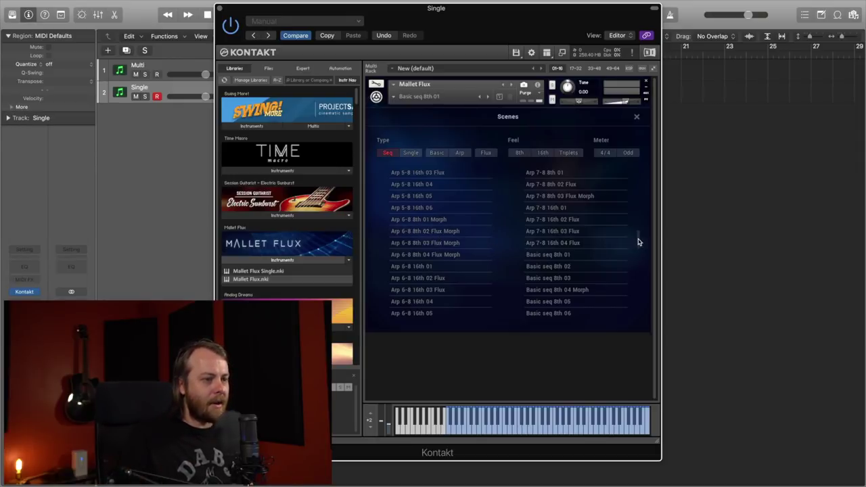
left_click_drag(638, 241, 638, 309)
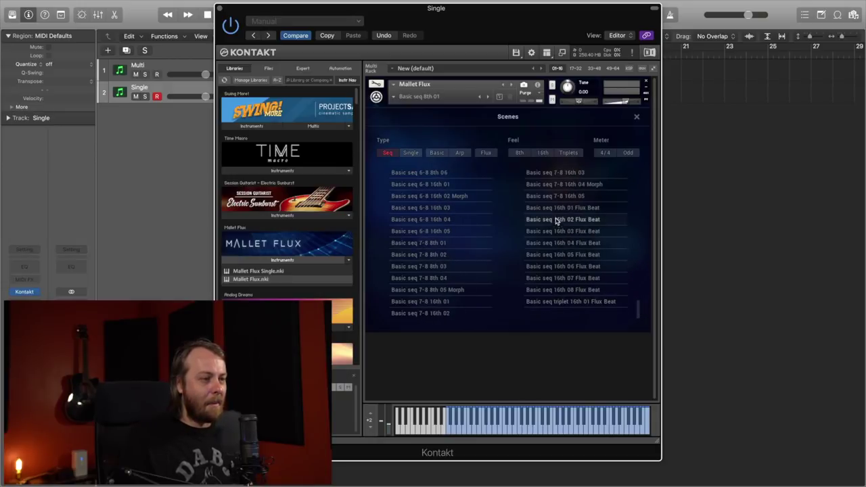
left_click(558, 301)
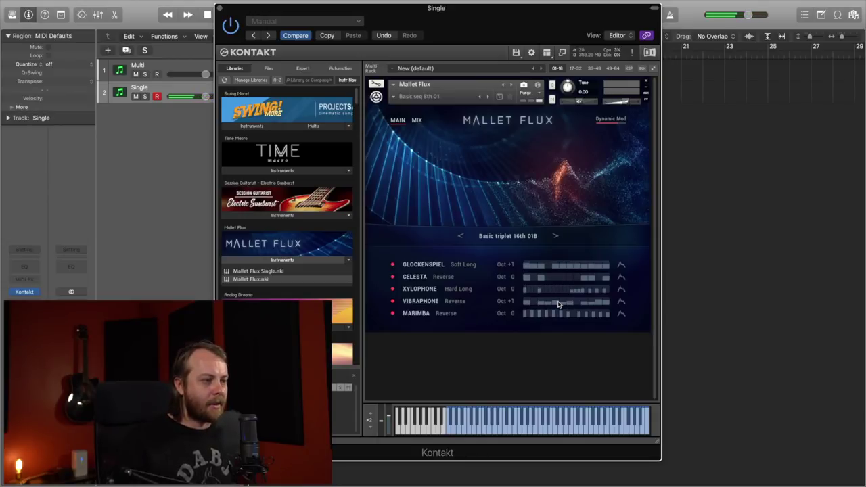
left_click(519, 237)
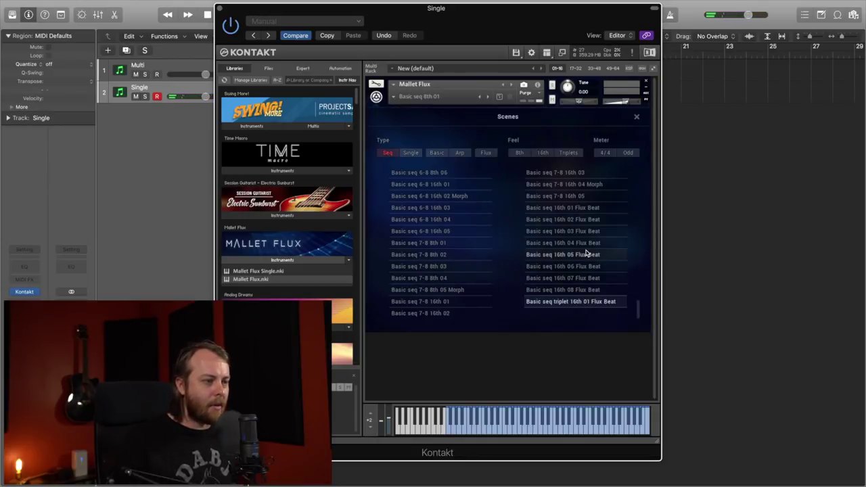
left_click(553, 231)
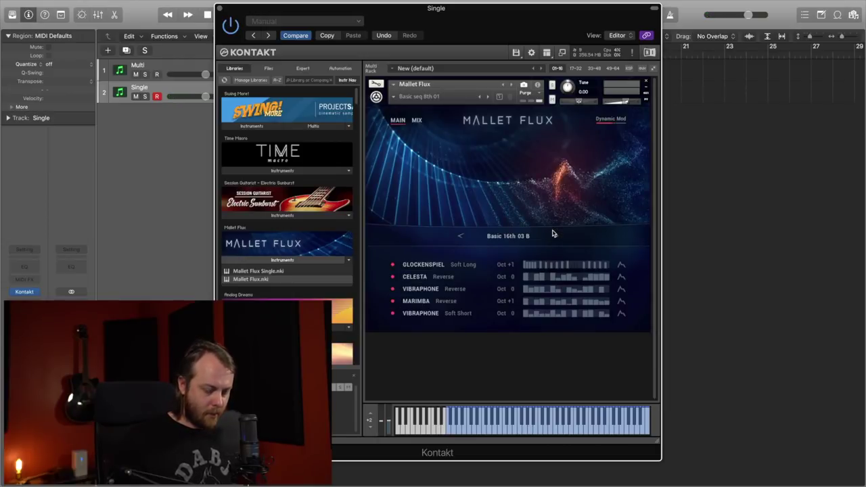